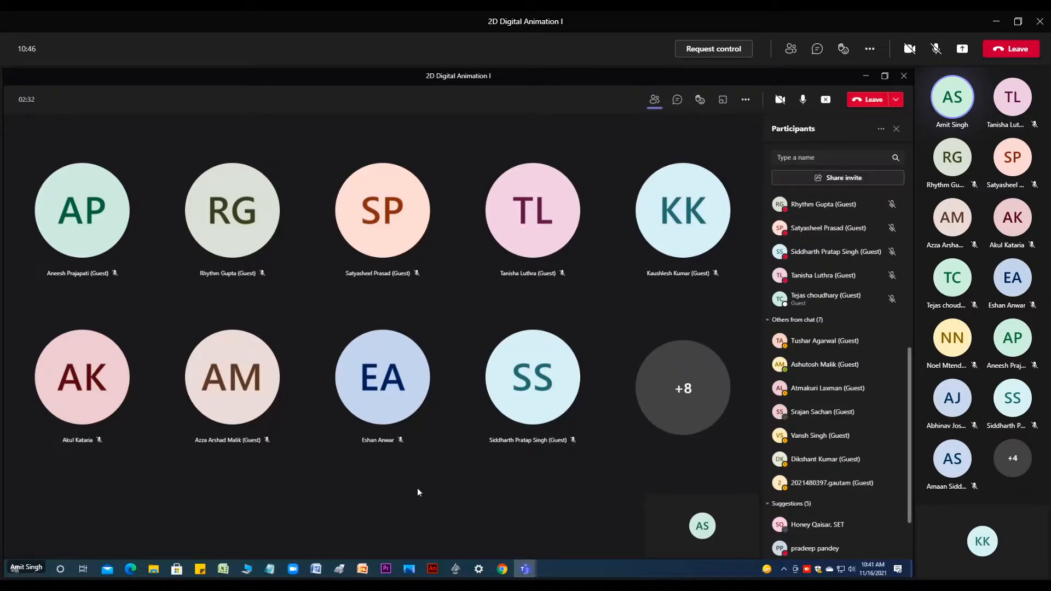
- Show the meeting in full screen and switch to Adobe Animate
click(870, 48)
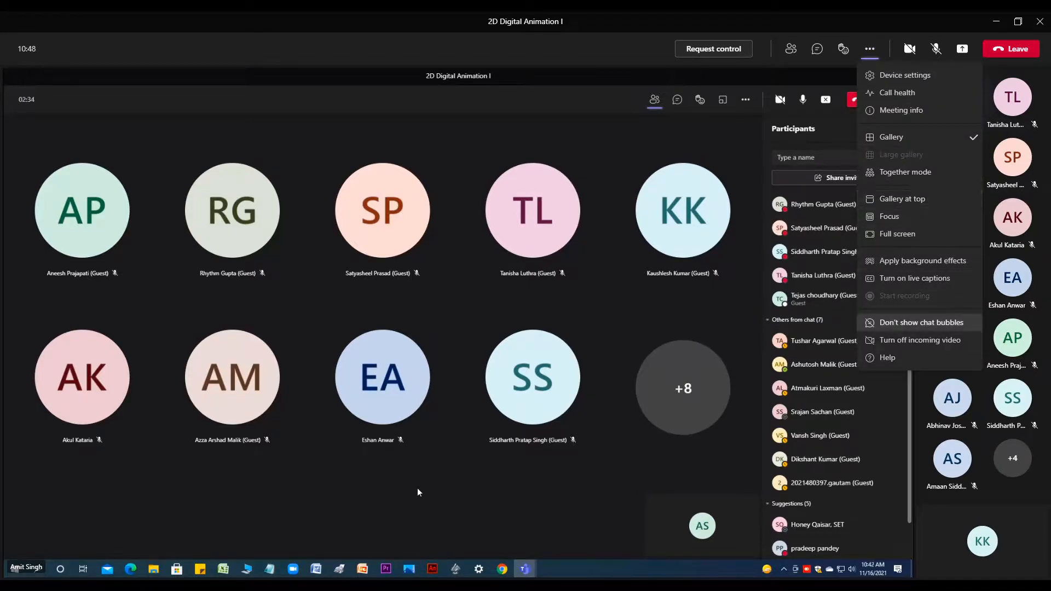
click(897, 234)
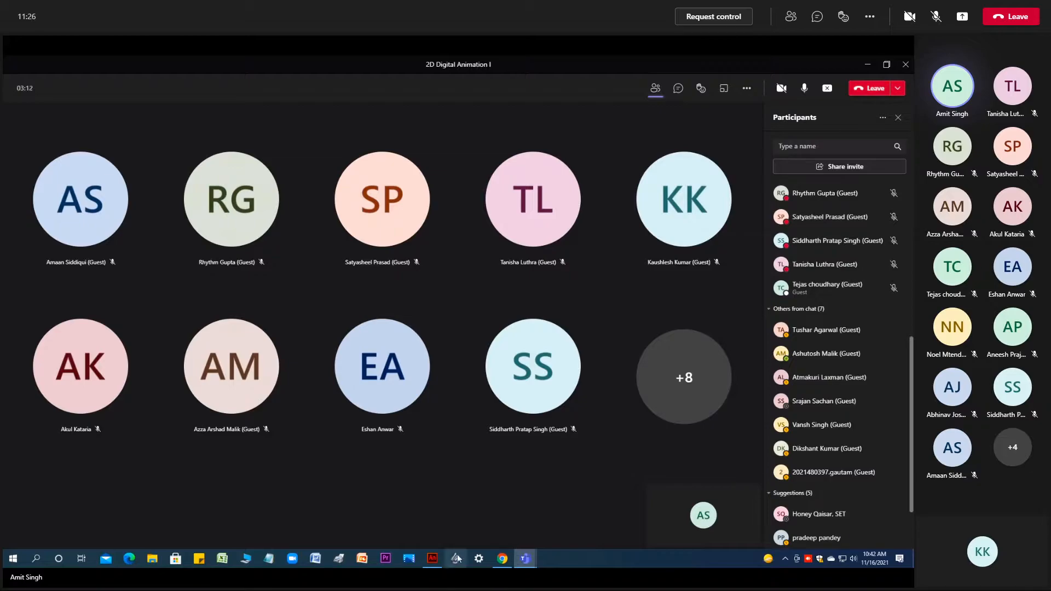
click(432, 558)
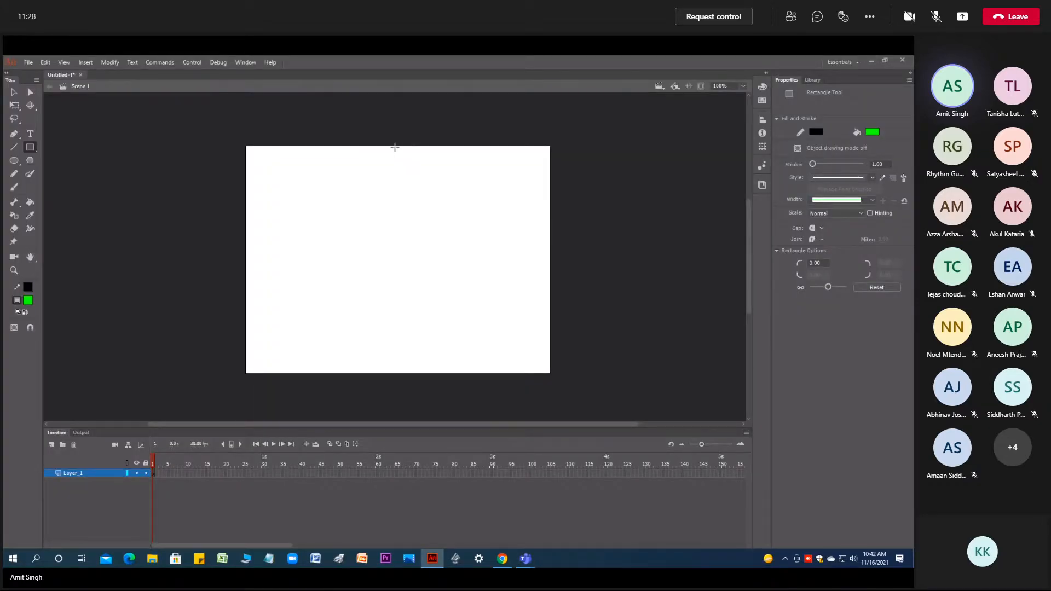
- Draw a thin vertical green rectangle down from the stage's upper edge and a green circle about 58 px wide centred under its lower end
drag(391, 145, 394, 262)
click(18, 162)
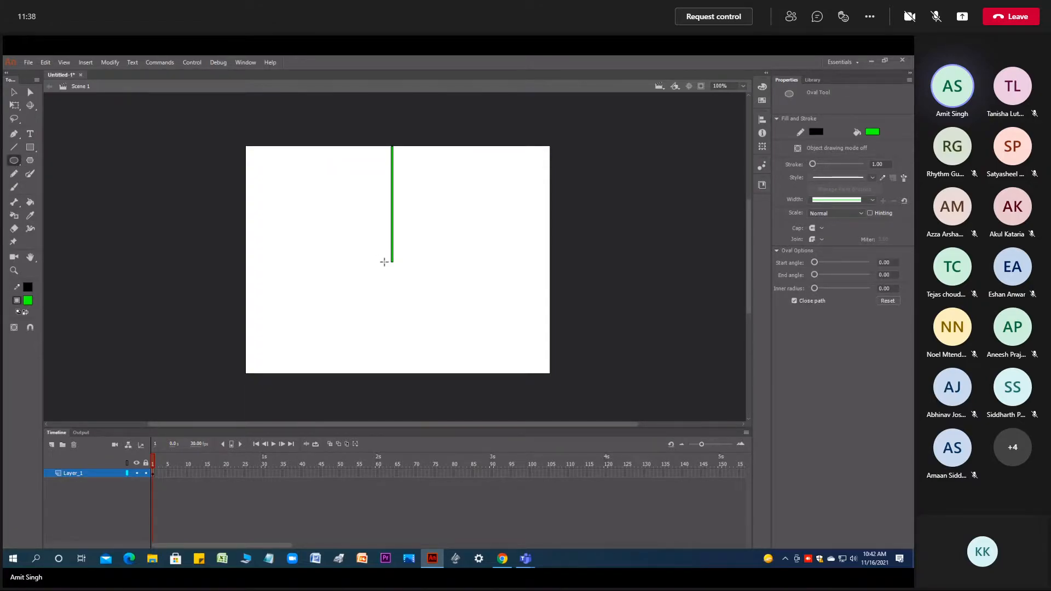
drag(385, 262, 411, 290)
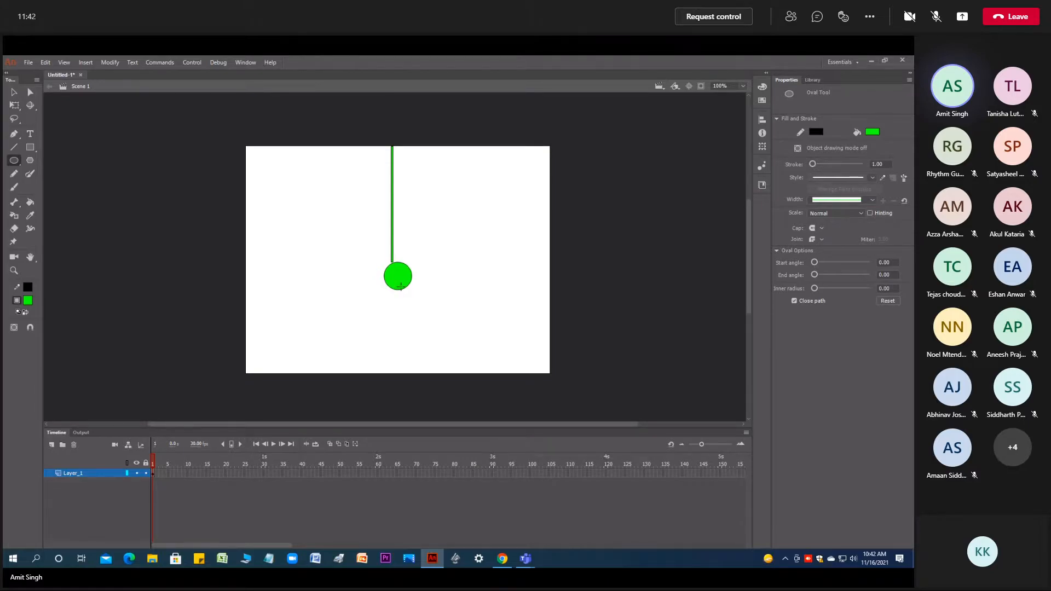
key(v)
click(400, 286)
drag(400, 285, 395, 281)
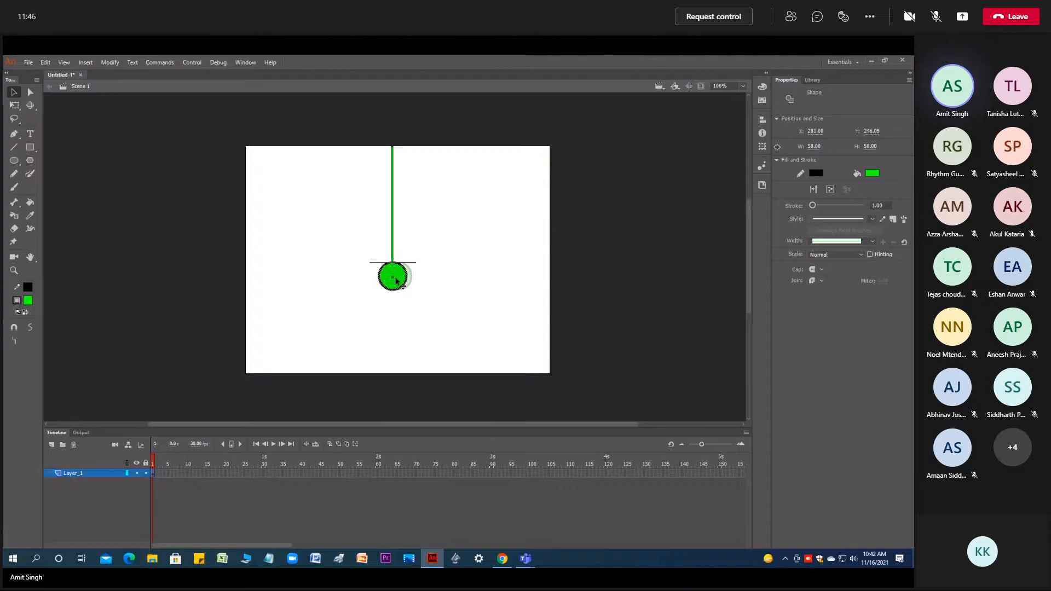
- Convert the rod and circle together into a graphic symbol with the default name, and show the library
click(422, 290)
drag(332, 328, 316, 140)
right_click(392, 232)
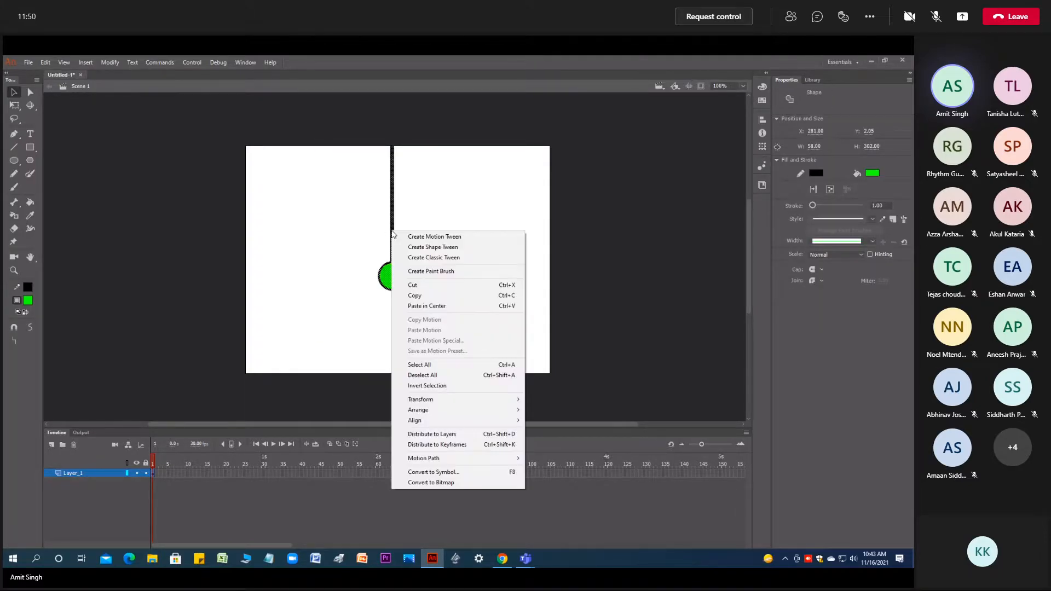
click(449, 472)
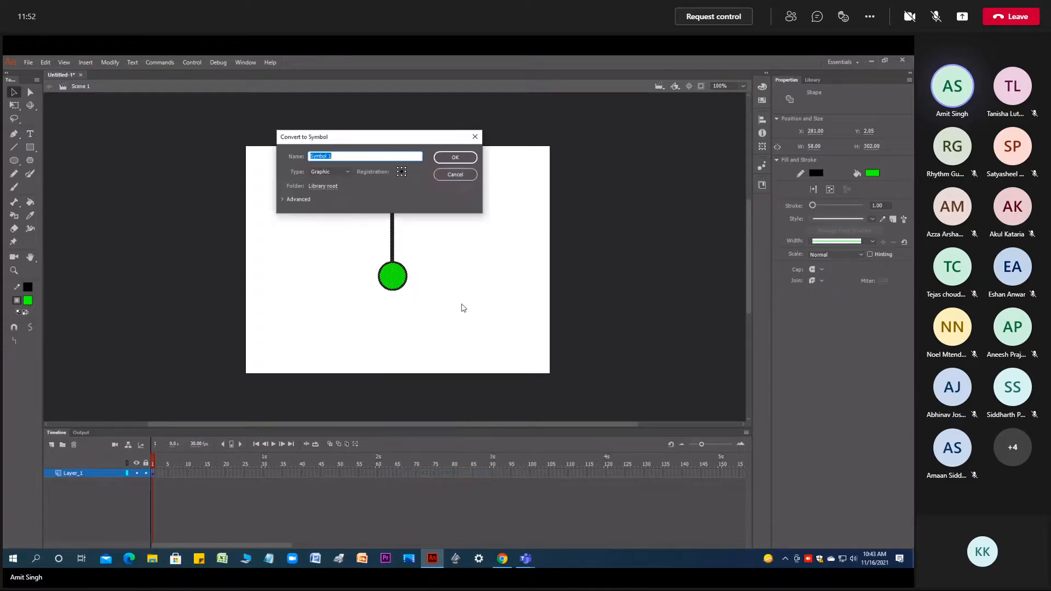
click(451, 159)
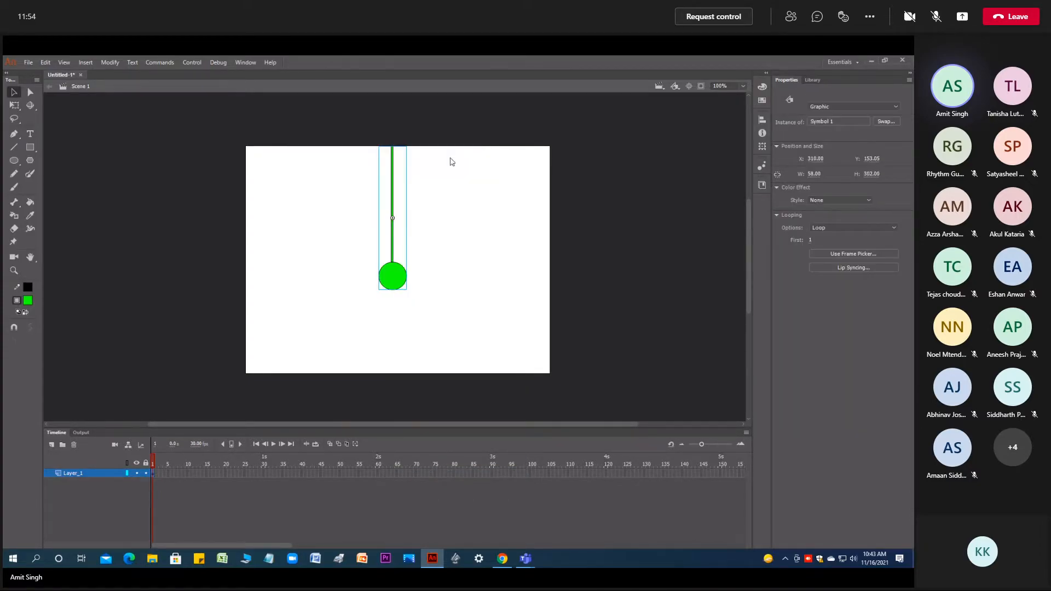
click(812, 81)
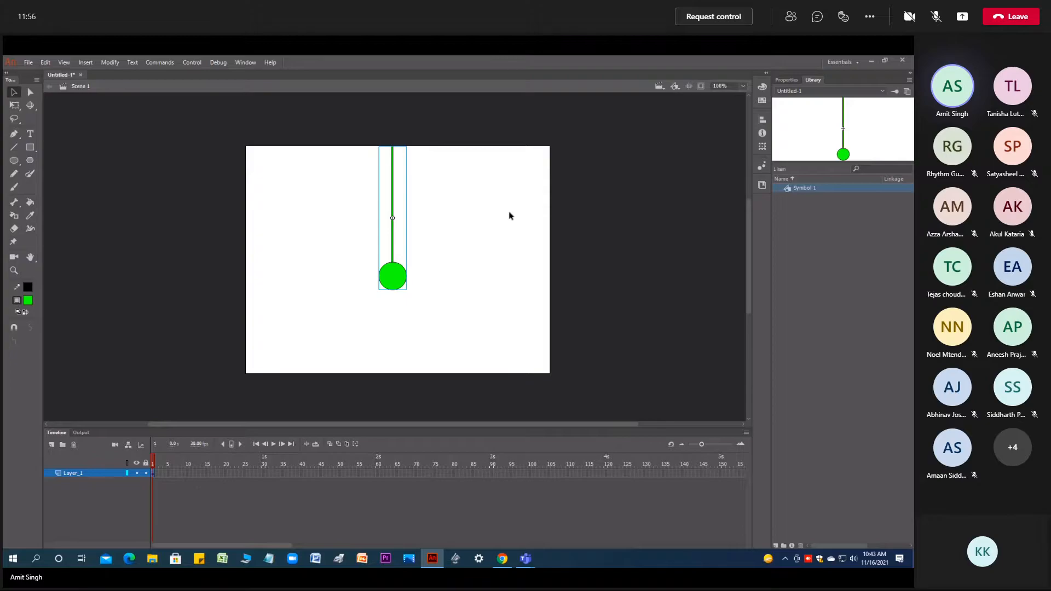
- Try rotating the pendulum symbol counterclockwise about its centre with Free Transform, undo the rotation and deselect the symbol
key(q)
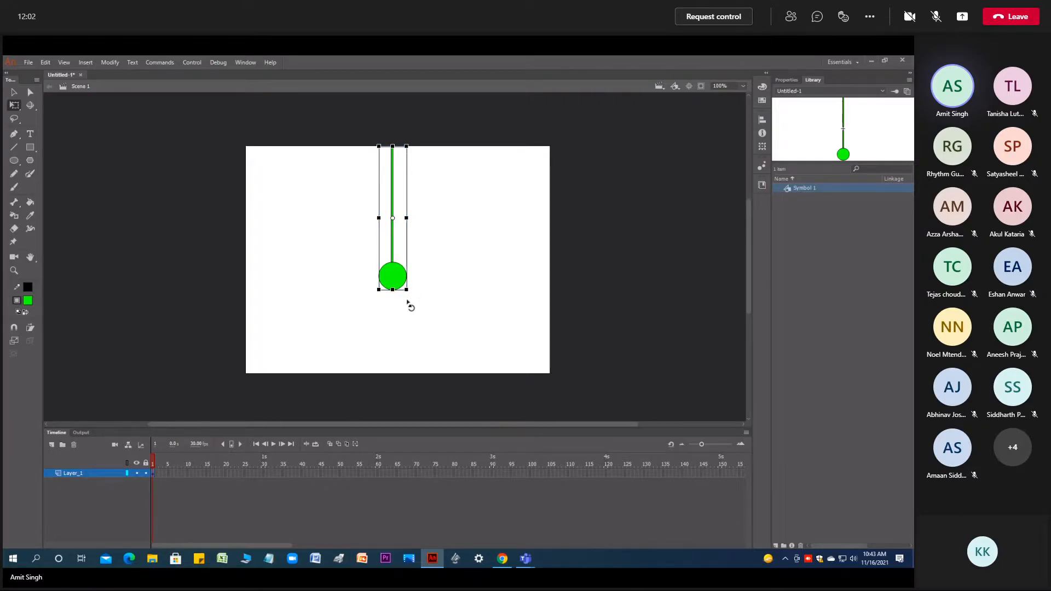
drag(409, 303, 513, 260)
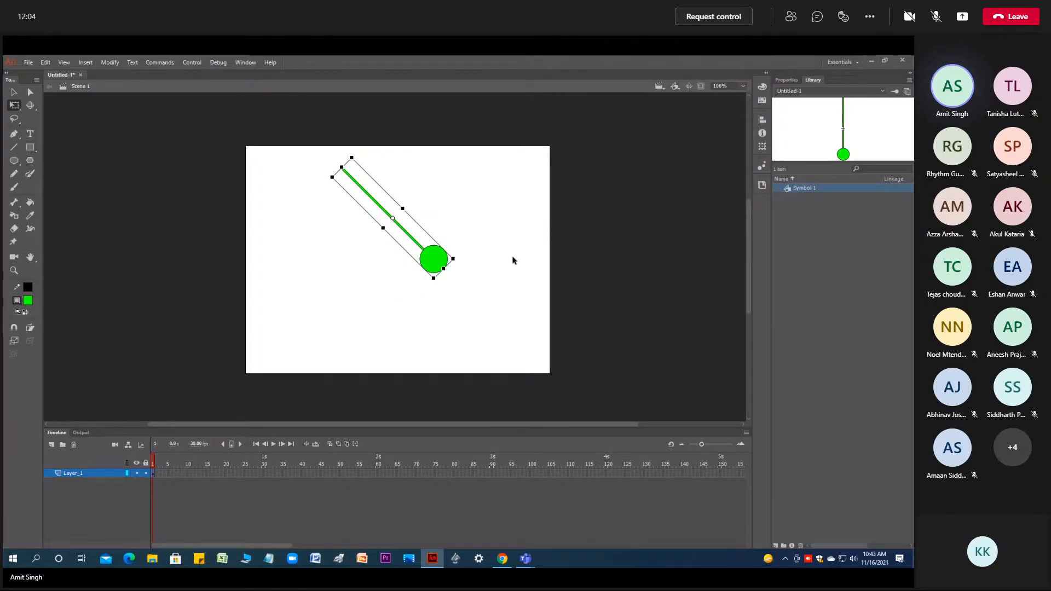
key(ctrl+z)
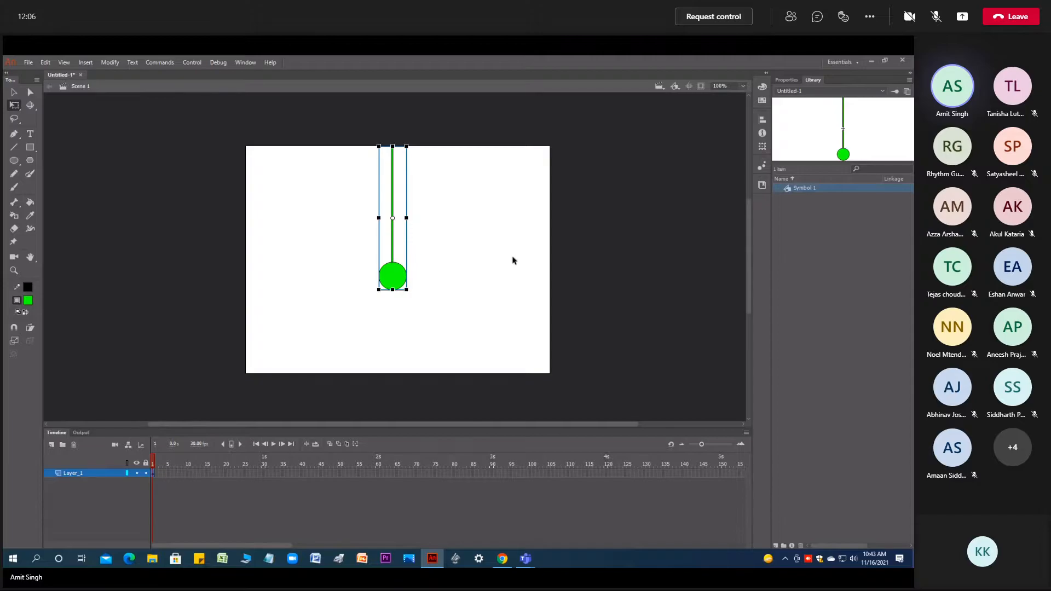
click(475, 277)
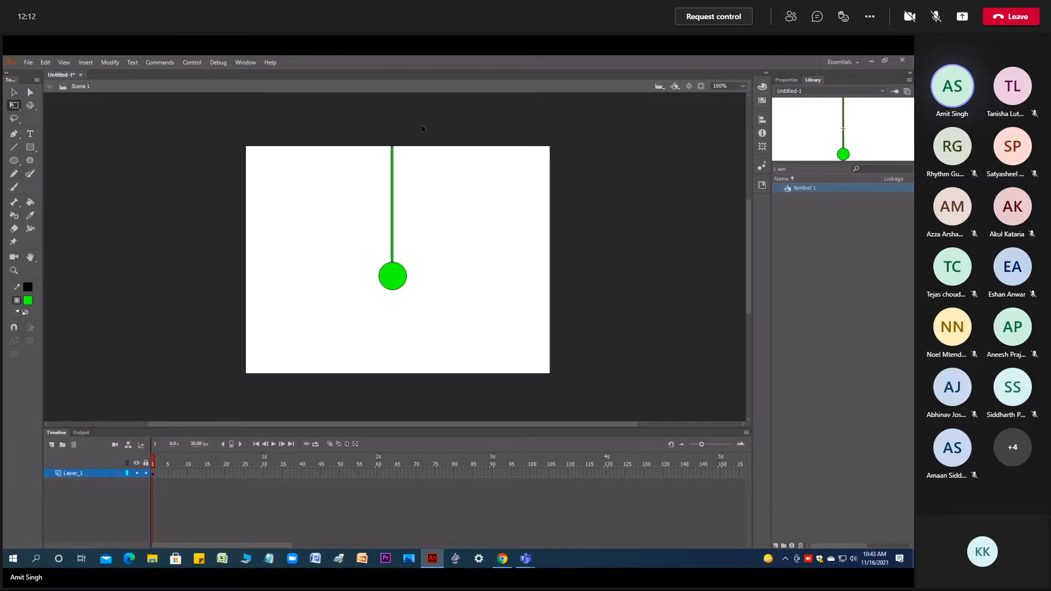
- Delete the pendulum instance in frame 1 from the stage
click(30, 147)
click(153, 472)
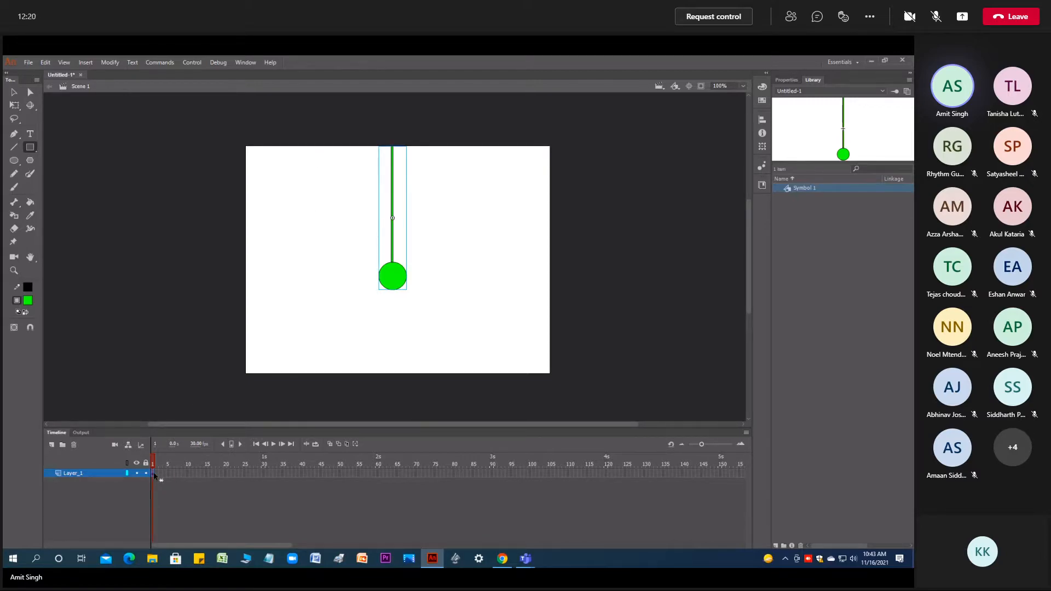
key(Delete)
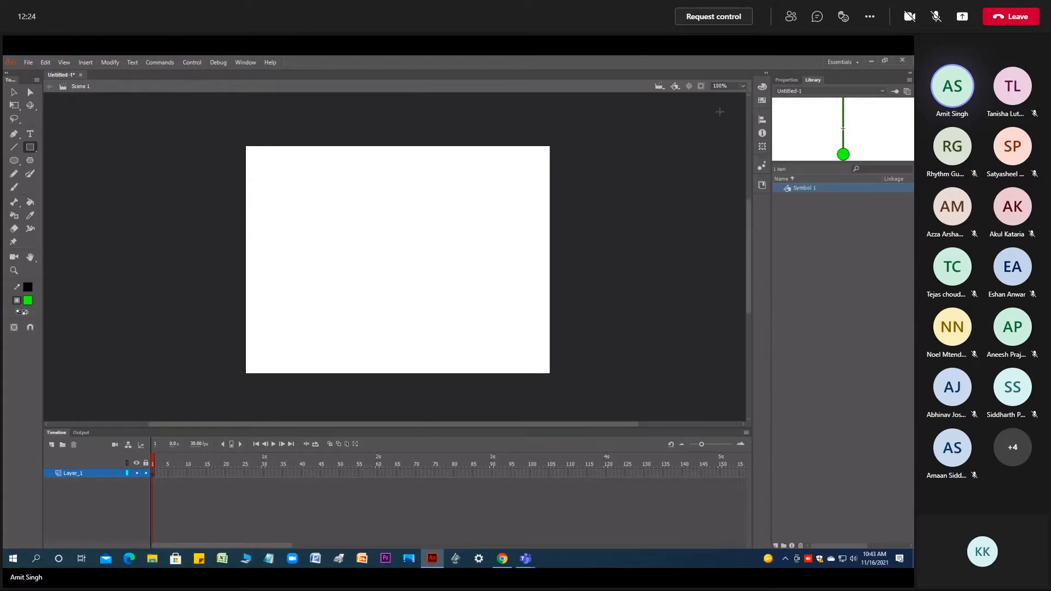
- Draw a thin vertical green rod with the Rectangle Tool from the stage's upper edge to just below its middle
click(30, 147)
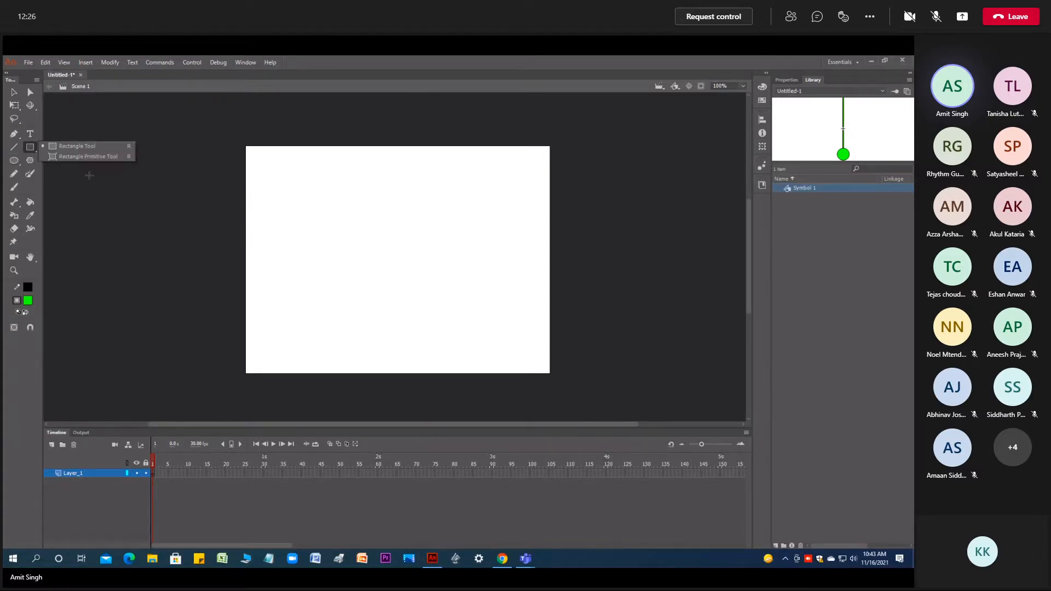
click(77, 146)
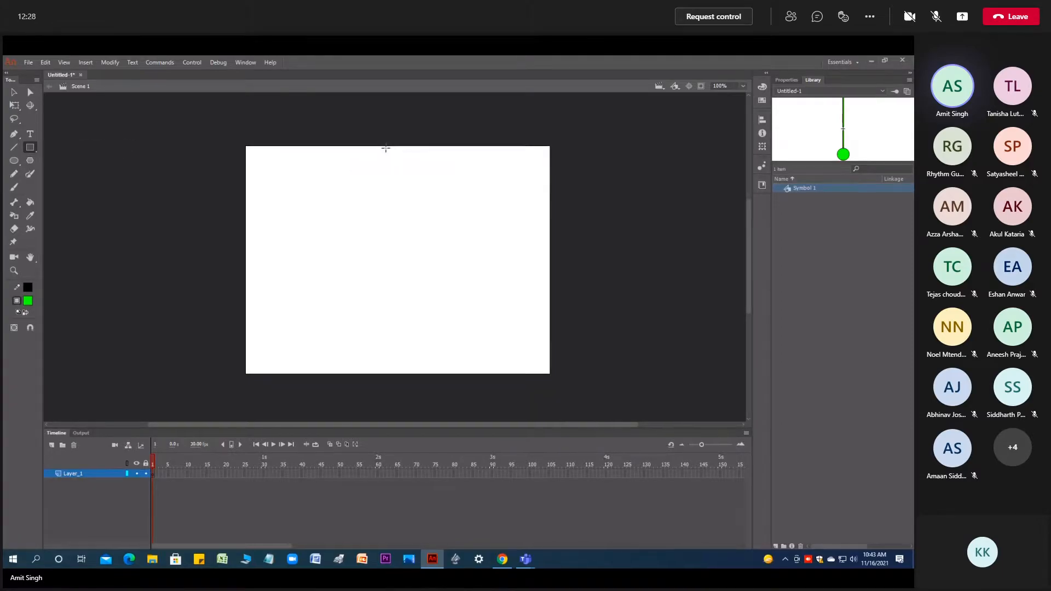
drag(385, 147, 388, 280)
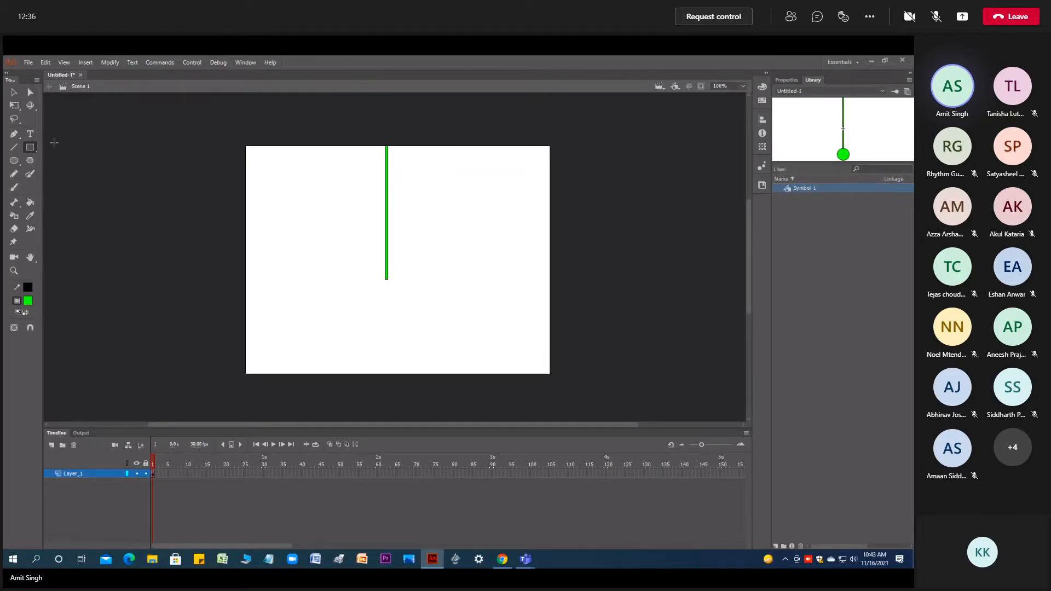
- Draw a green circle with the Oval Tool at the rod's lower end and centre it under the rod
click(14, 160)
drag(378, 277, 402, 310)
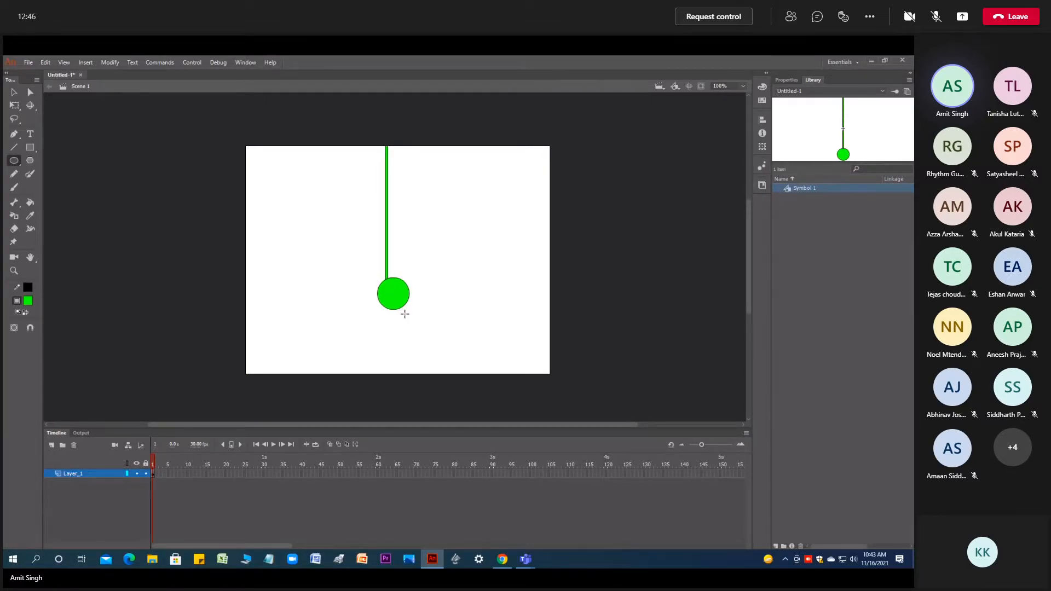
key(v)
click(396, 303)
drag(396, 303, 391, 304)
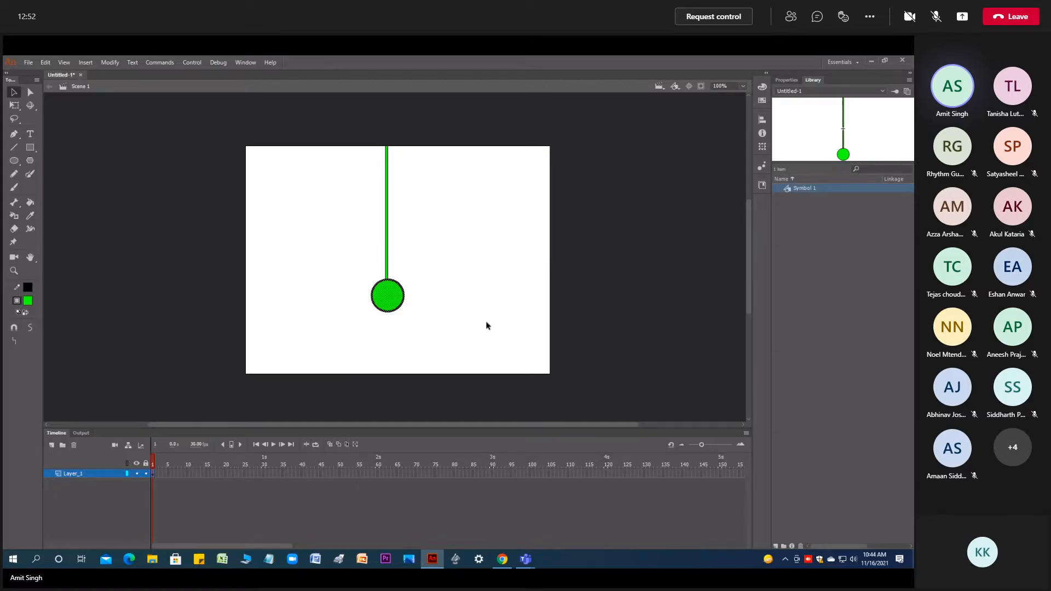
- Convert the redrawn rod and circle together into a graphic symbol with the default name
click(502, 328)
mouse_move(500, 332)
mouse_down()
mouse_move(270, 303)
mouse_move(272, 137)
mouse_up()
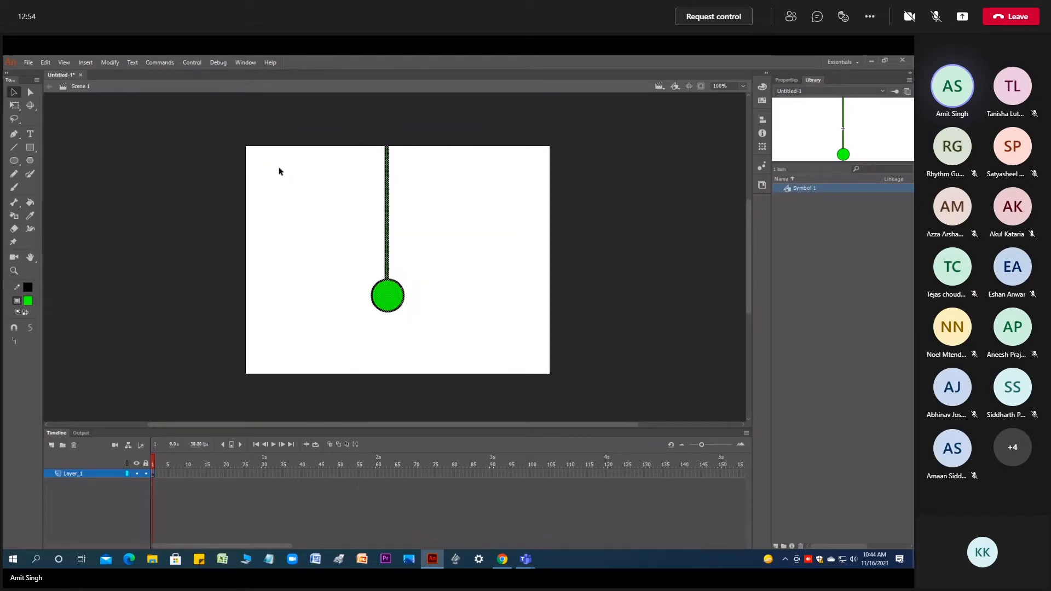
right_click(387, 293)
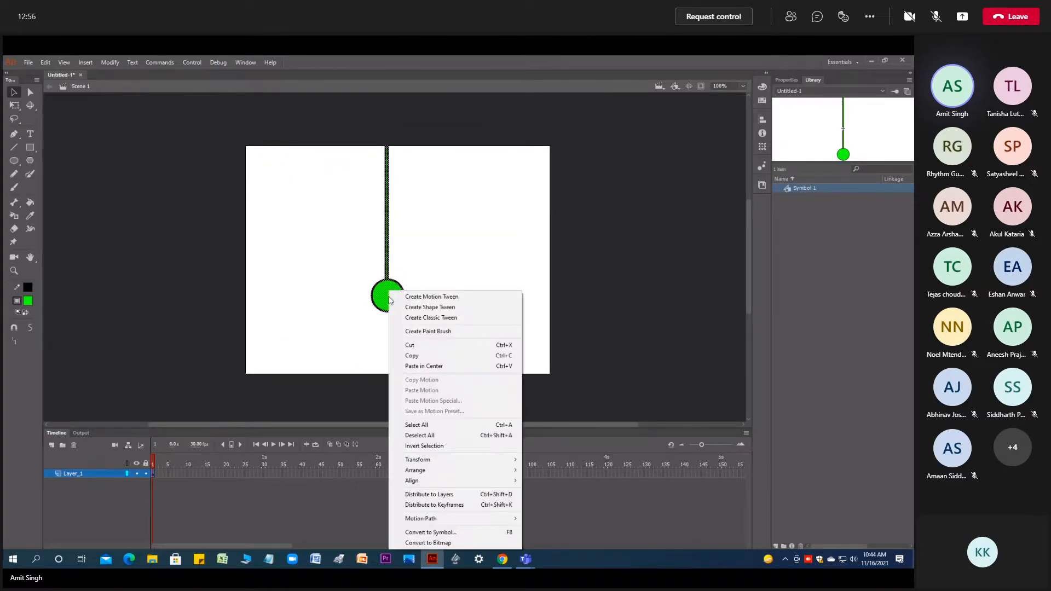
click(438, 536)
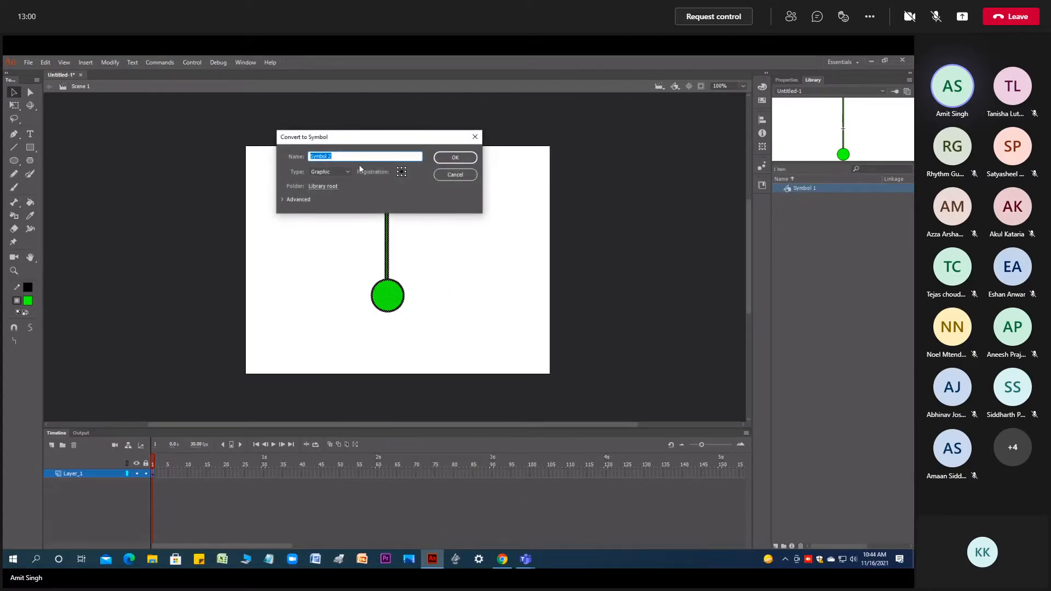
click(441, 159)
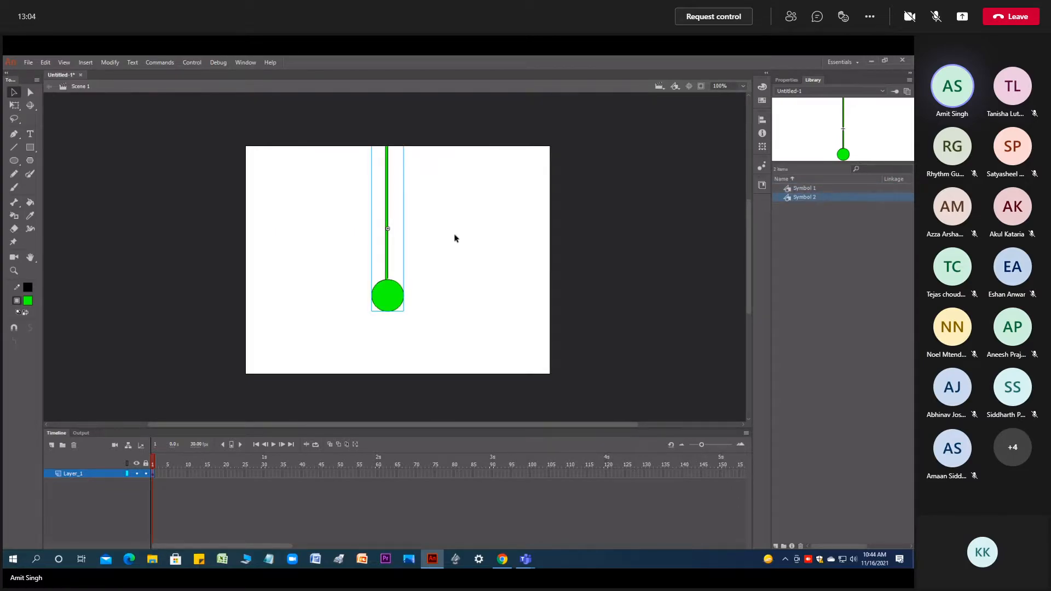
- Try a slight counterclockwise rotation of the new pendulum symbol about its centre and undo it
key(q)
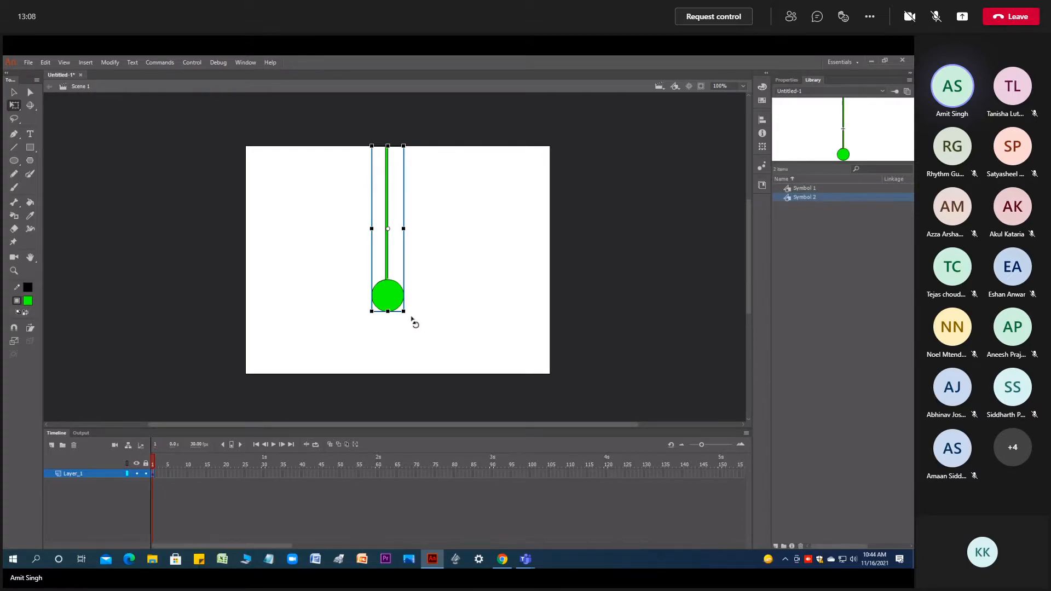
mouse_move(411, 315)
mouse_down()
mouse_move(368, 334)
mouse_move(425, 324)
mouse_up()
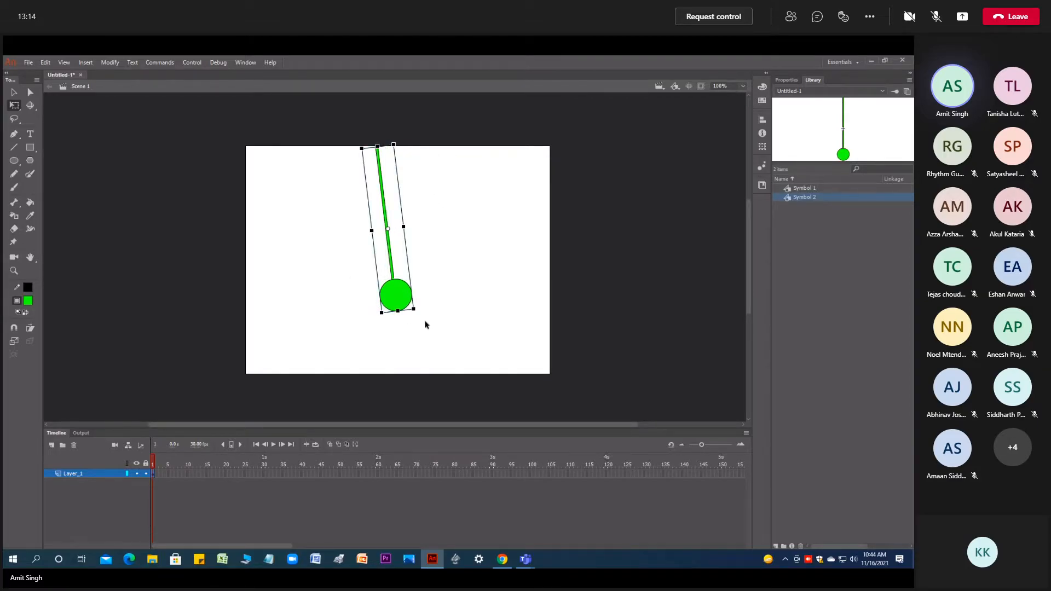
key(ctrl+z)
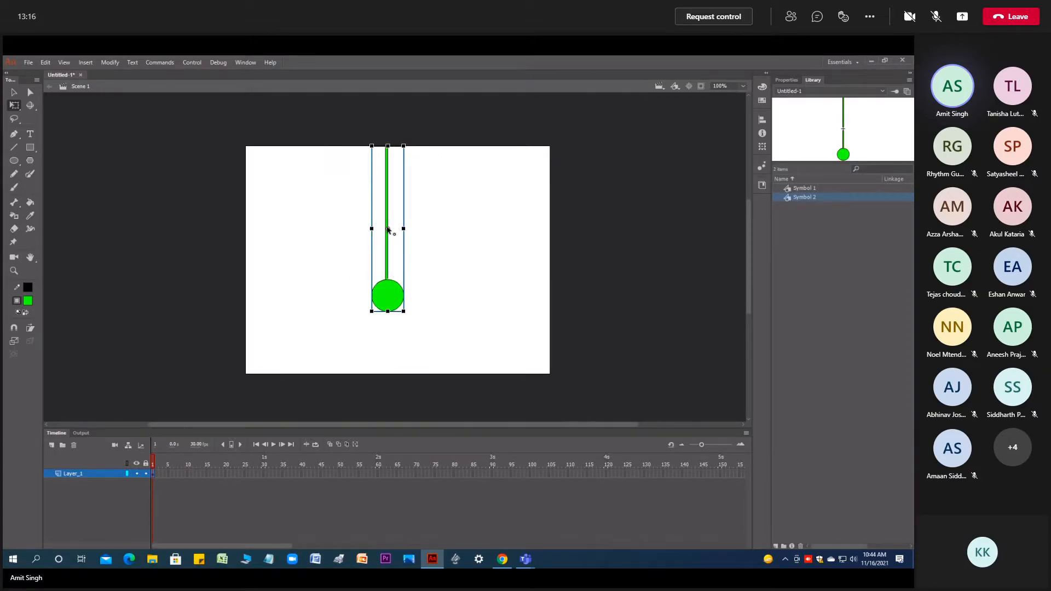
- Move the pendulum's transformation point to the top of the rod and swing the pendulum to the left in frame 1
drag(388, 230, 387, 146)
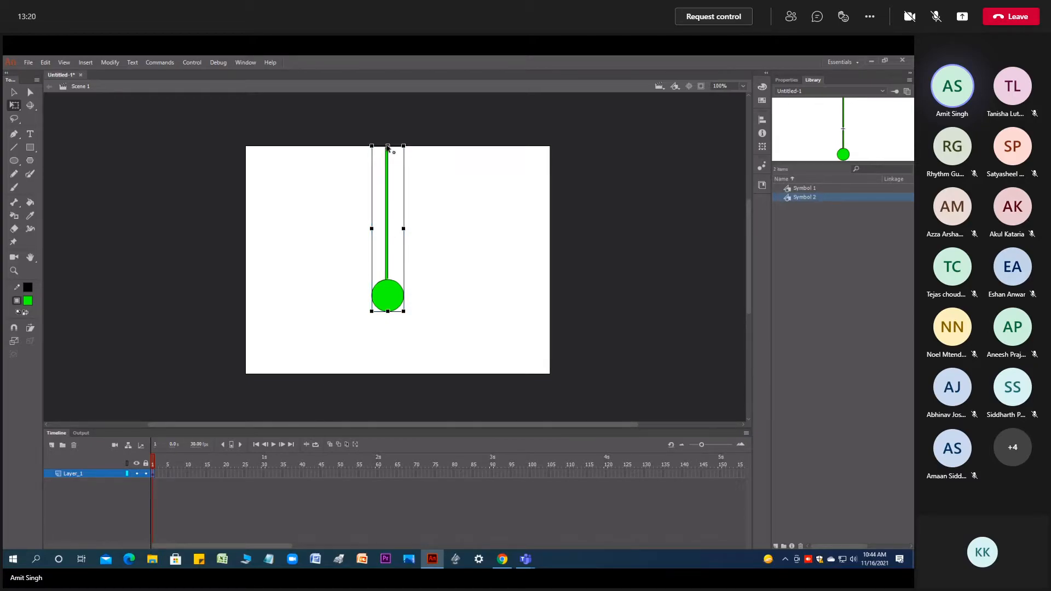
drag(412, 317, 347, 320)
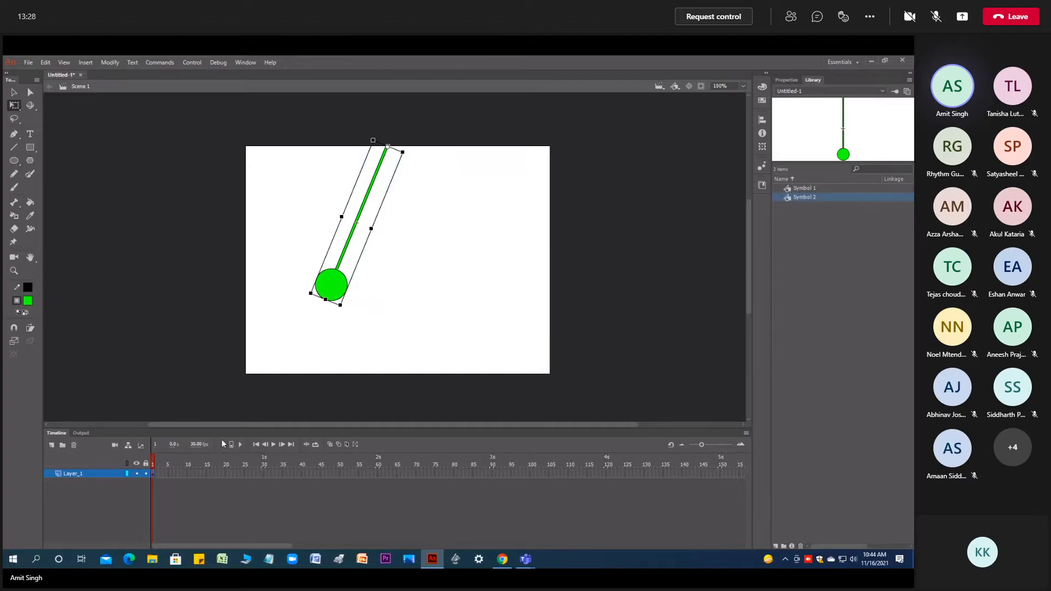
- Insert a keyframe at frame 25 and swing the pendulum about its top pivot to the right
click(244, 473)
right_click(244, 473)
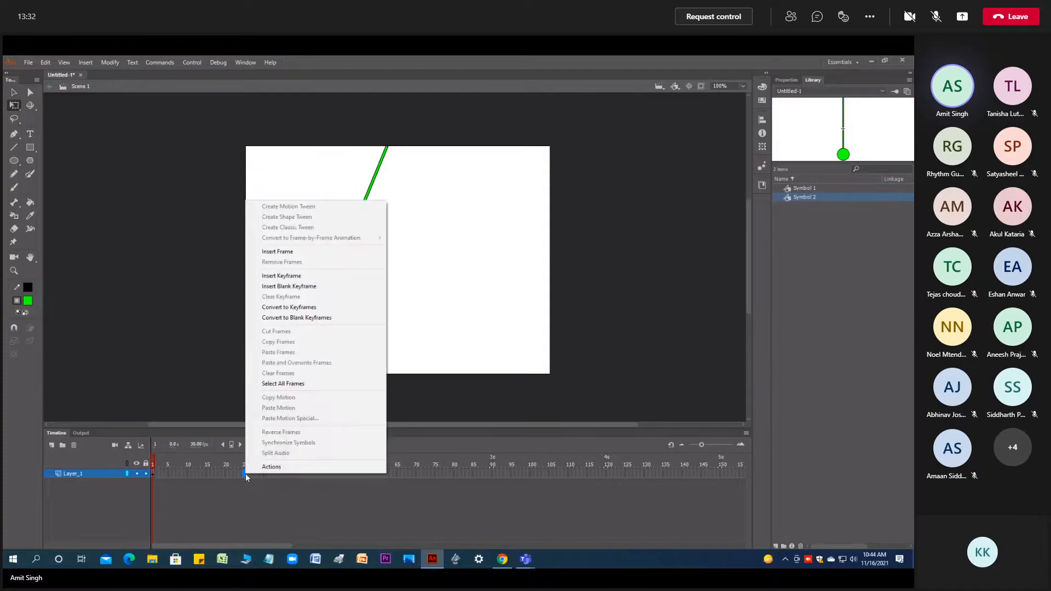
click(281, 275)
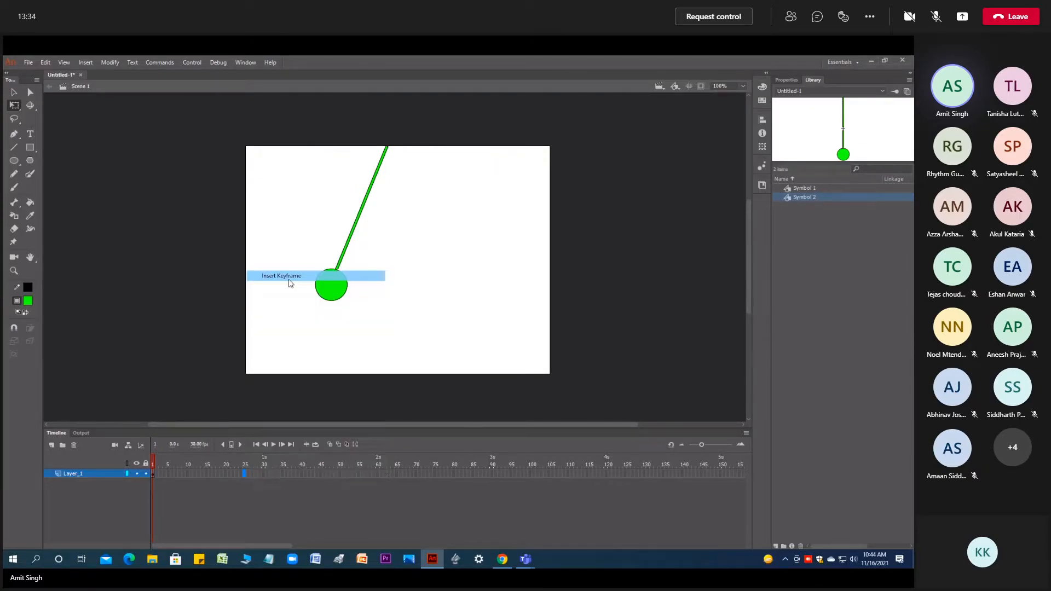
drag(350, 307, 469, 307)
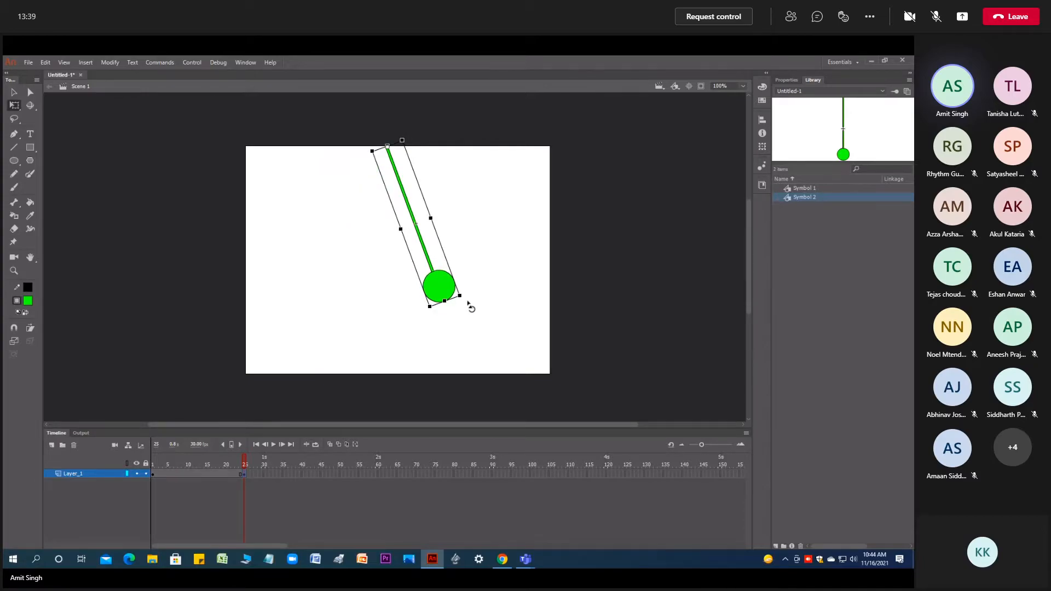
- Insert a keyframe at frame 50 and swing the pendulum about its top pivot back to the left
click(339, 474)
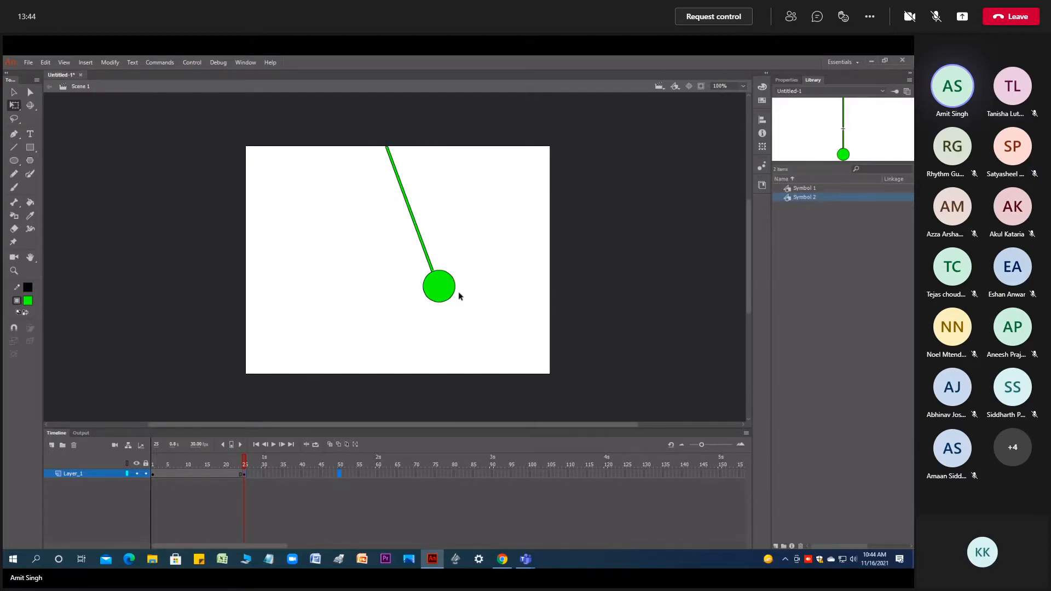
right_click(338, 475)
click(383, 277)
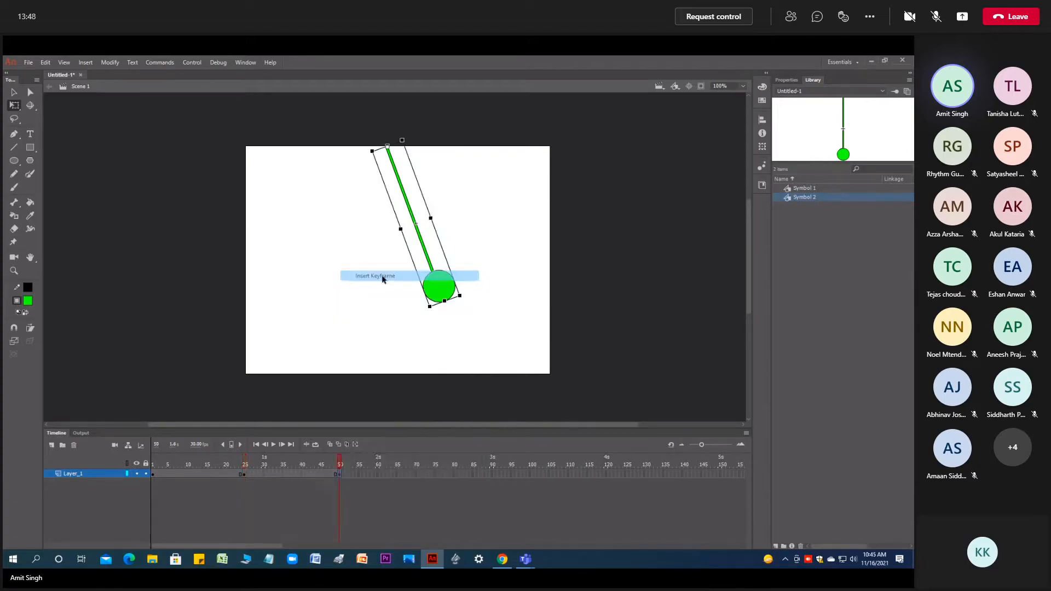
drag(466, 295, 339, 335)
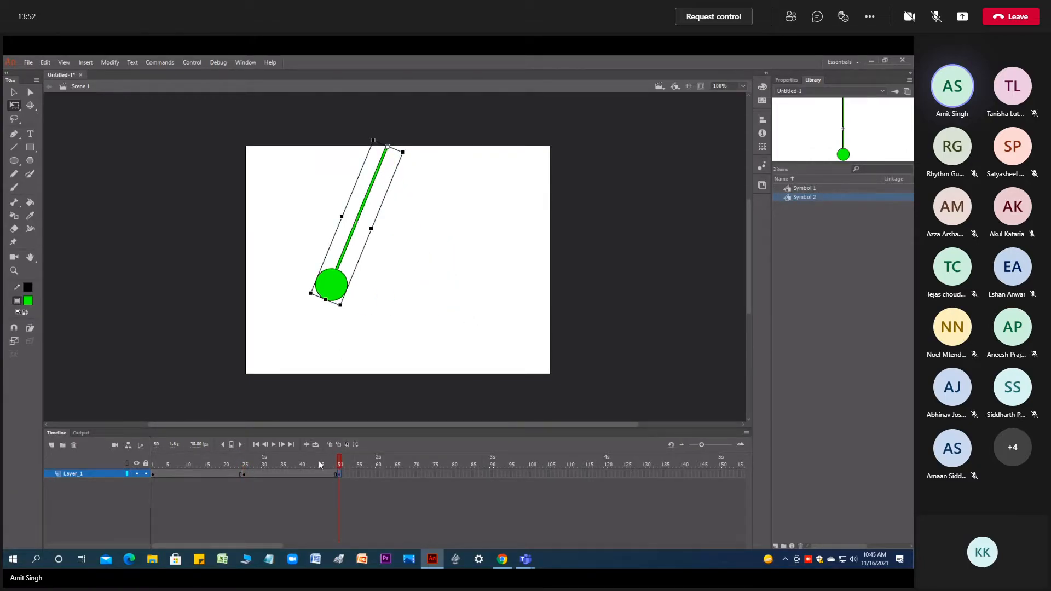
- Create classic tweens between the keyframes at frames 1 and 25 and between those at frames 25 and 50
click(192, 474)
right_click(192, 474)
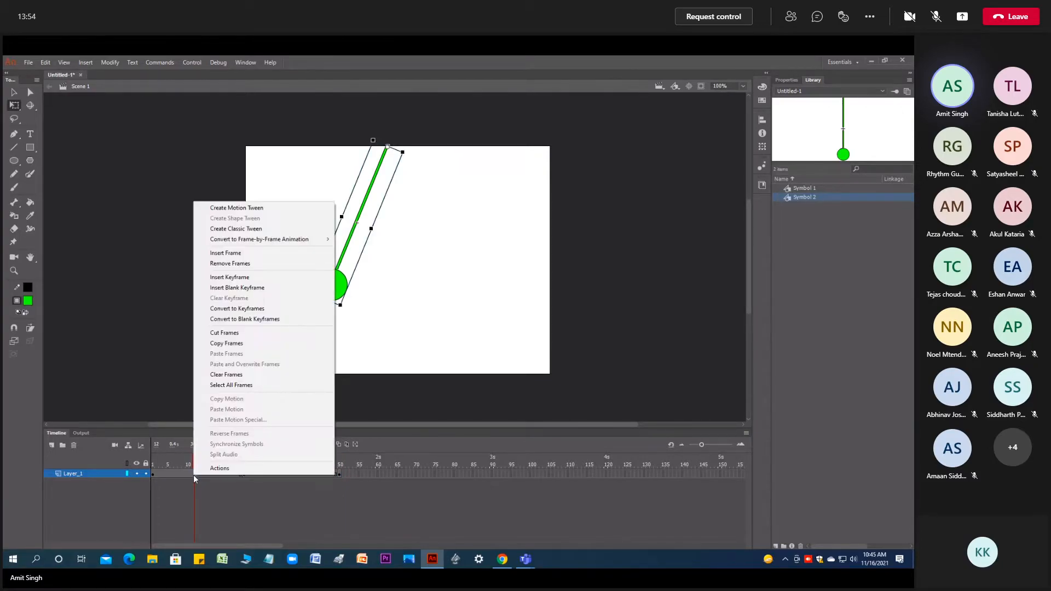
click(241, 229)
click(278, 474)
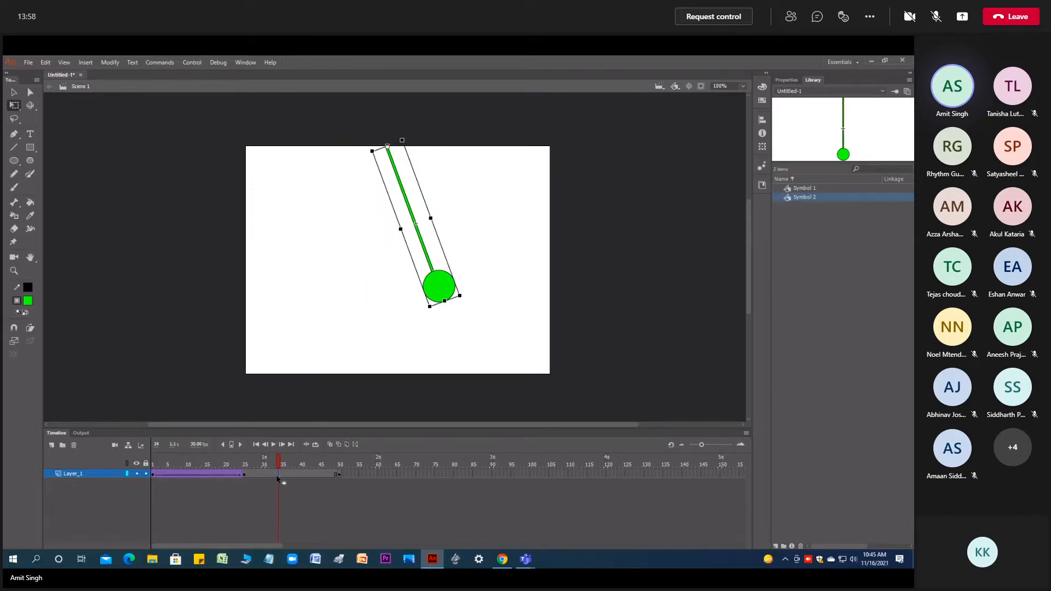
right_click(278, 475)
click(323, 230)
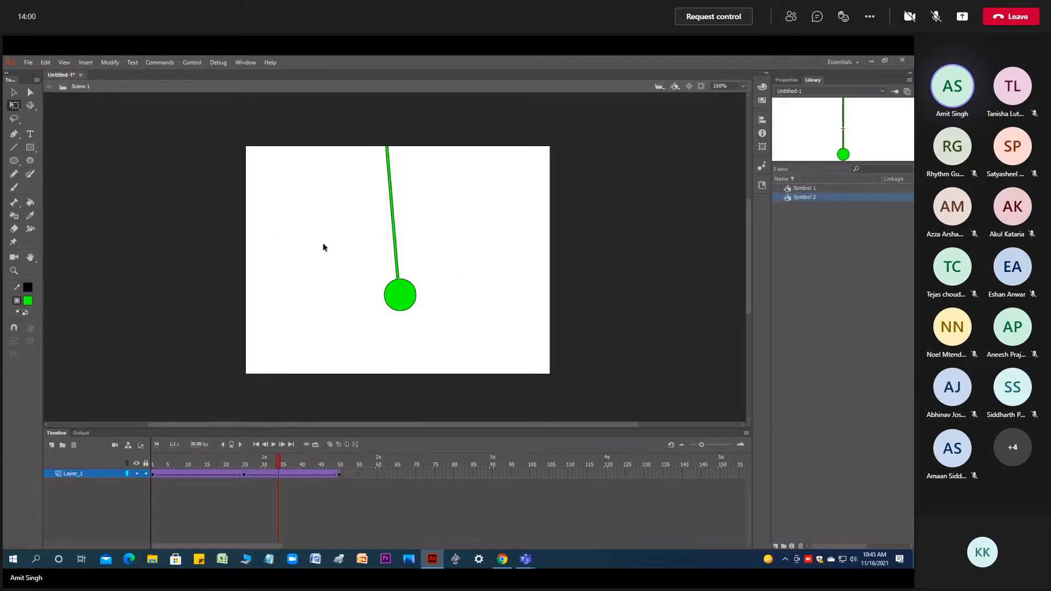
- Enable looped playback over frames 1 to 50 and preview the pendulum swing
click(277, 445)
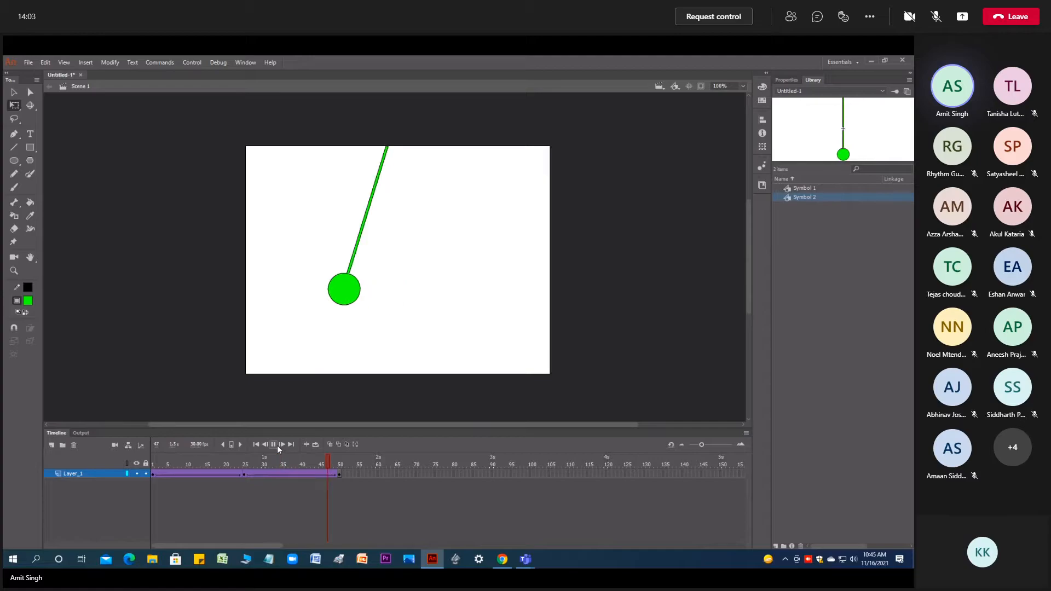
click(316, 445)
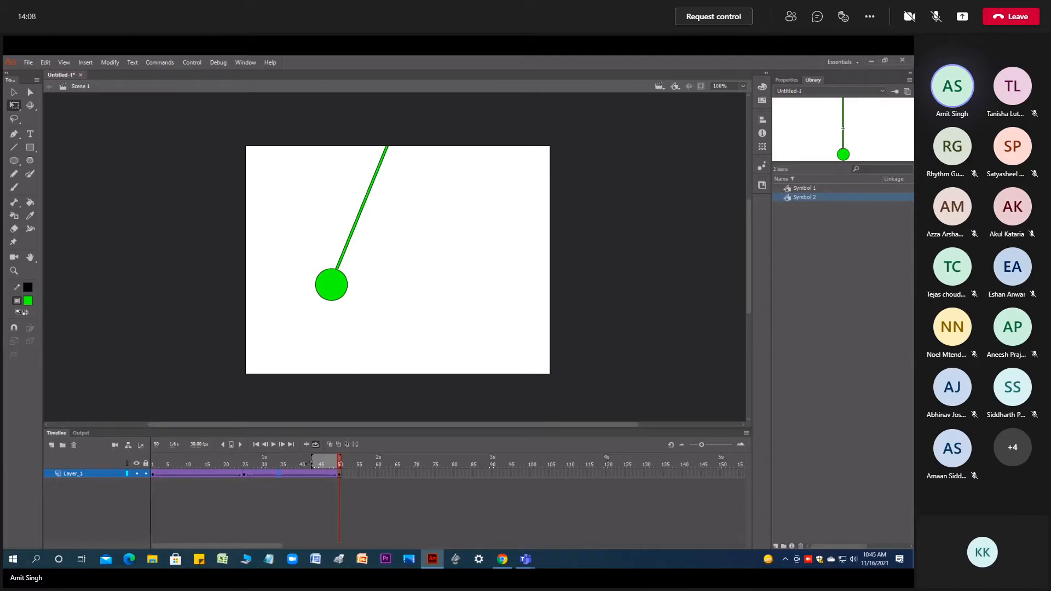
drag(312, 464, 153, 464)
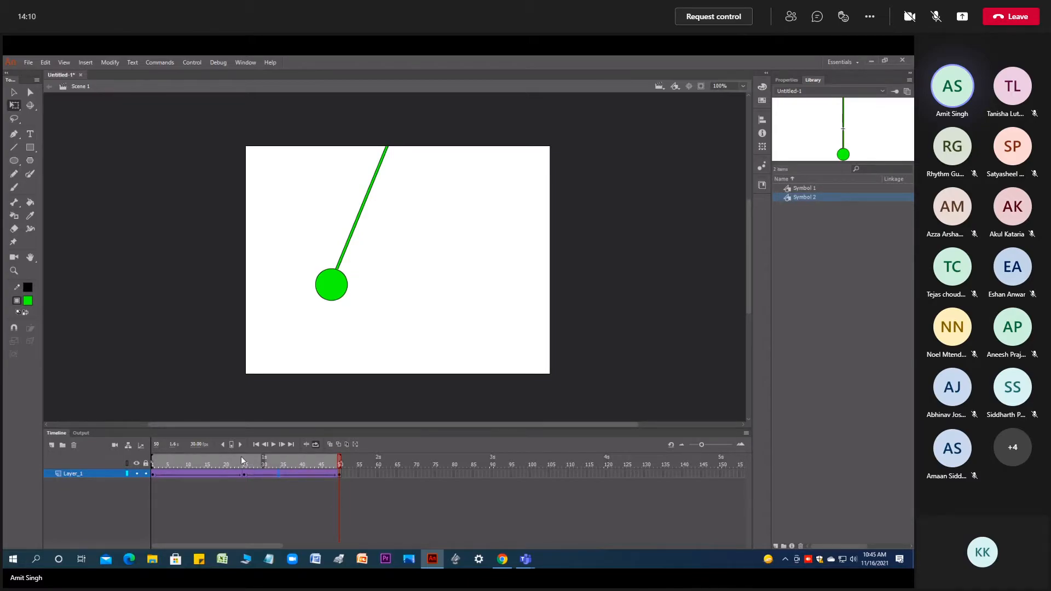
click(274, 444)
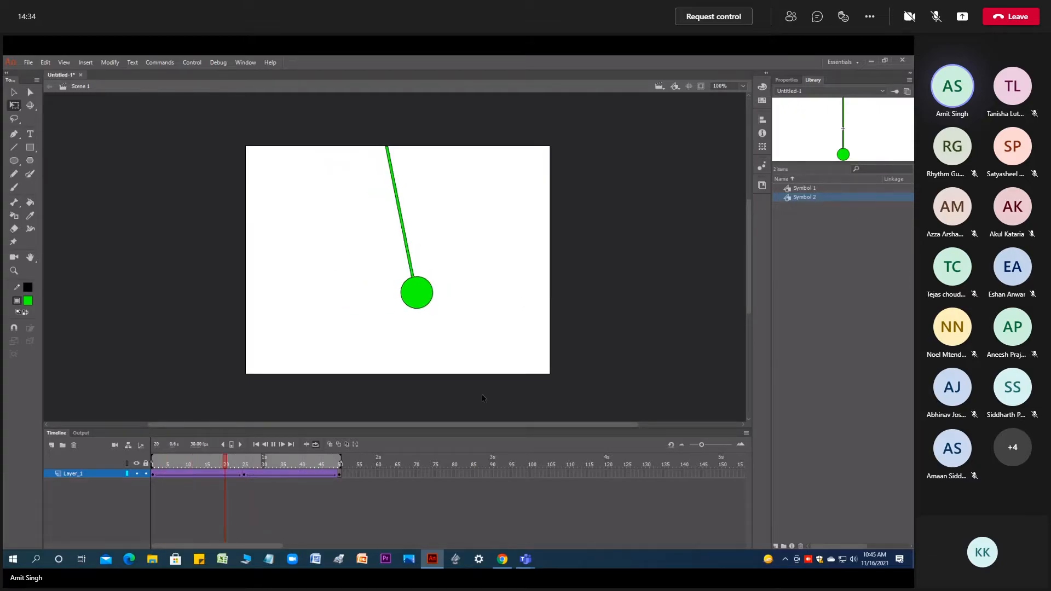
click(273, 445)
- Examine the tweening properties and frames of the first classic tween span
click(216, 473)
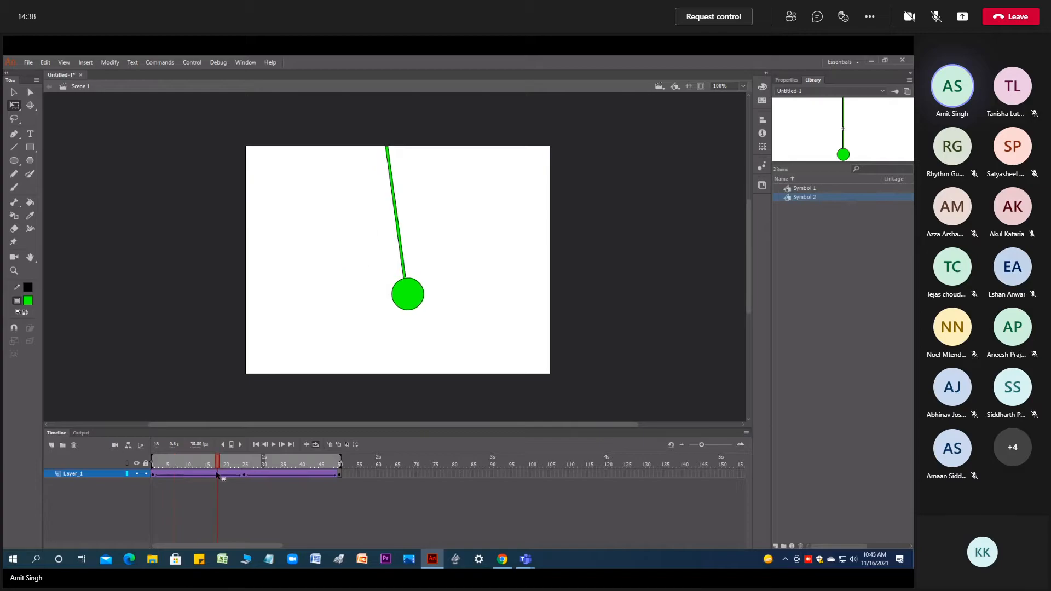
click(791, 81)
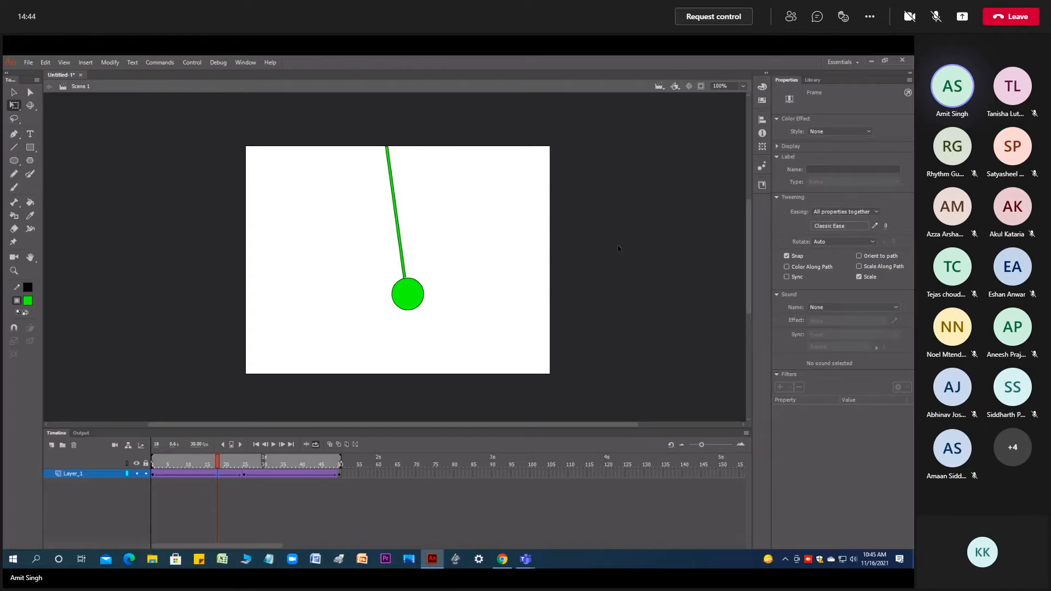
click(190, 474)
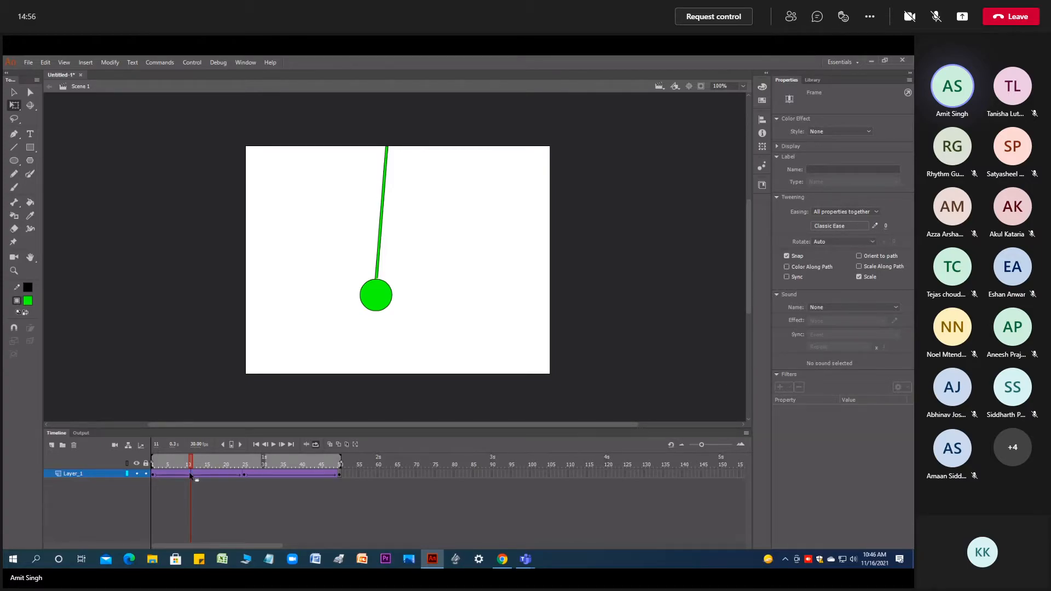
drag(153, 478, 195, 476)
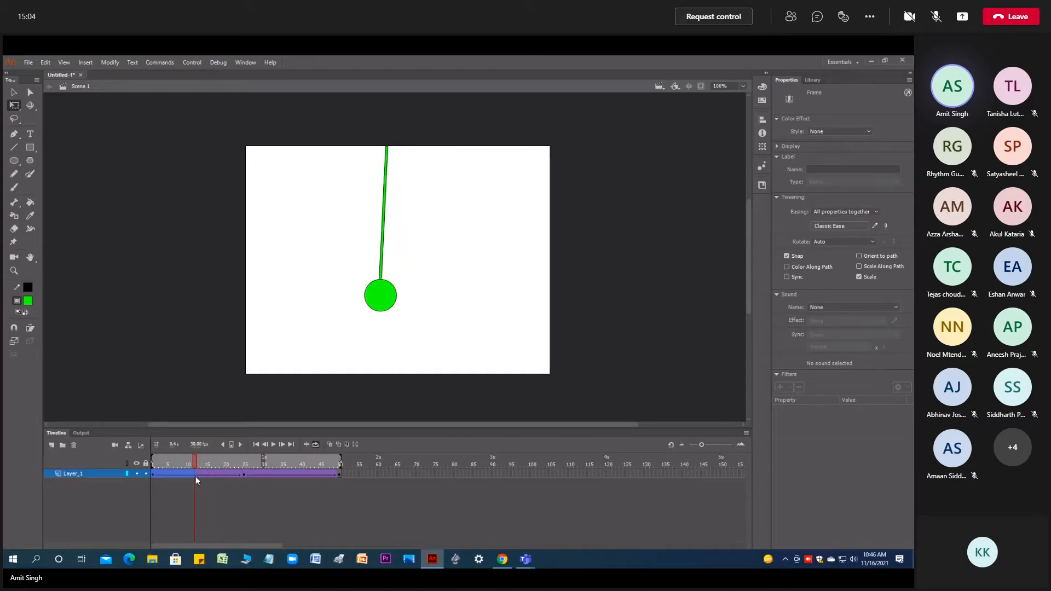
click(214, 474)
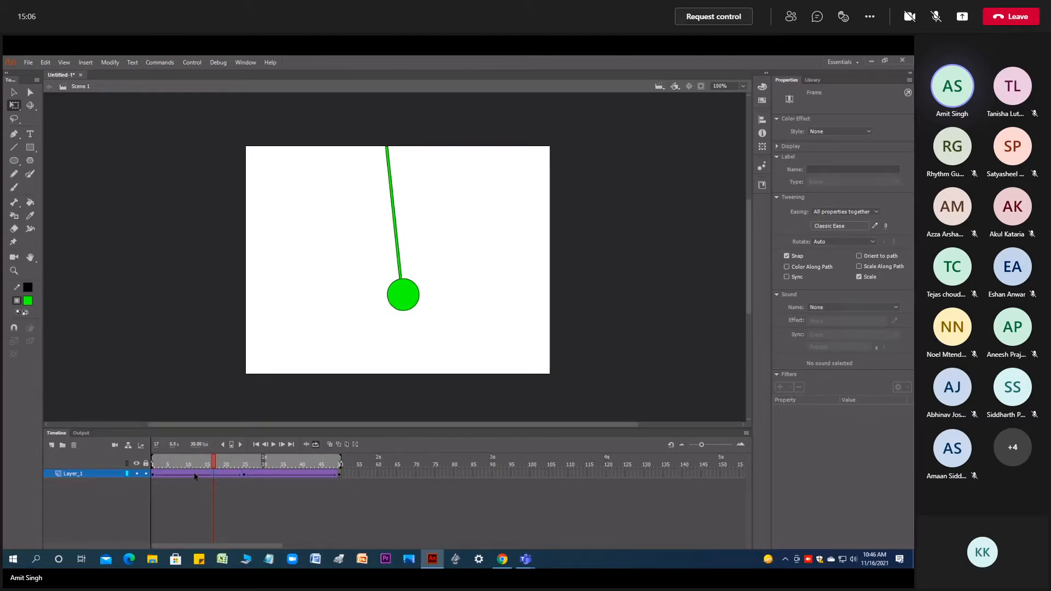
- Insert a keyframe at frame 12 and rotate the pendulum about its top pivot further to the left
click(195, 475)
right_click(195, 474)
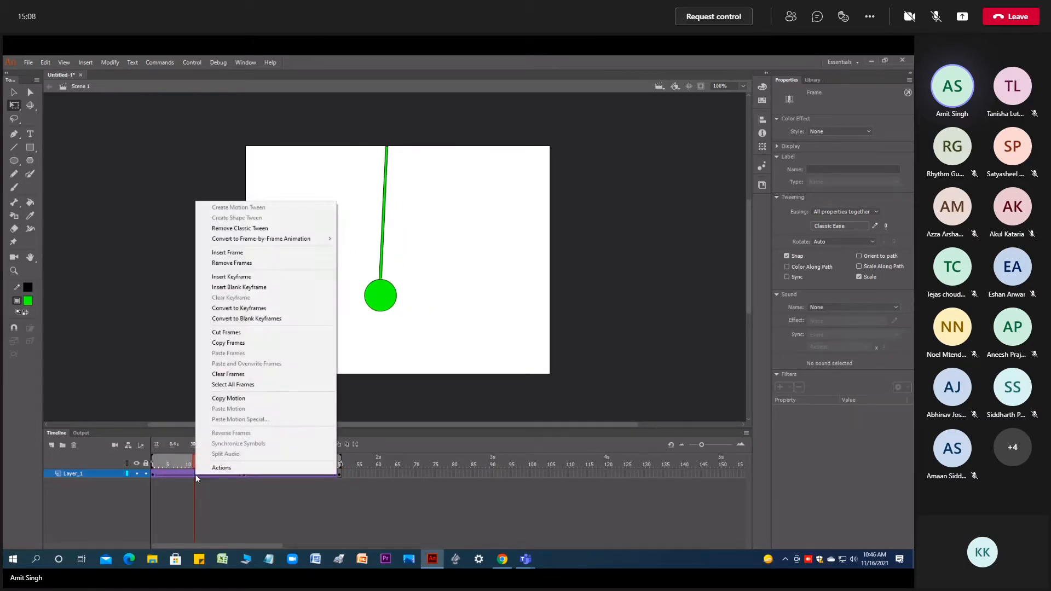
click(232, 276)
drag(400, 313, 368, 326)
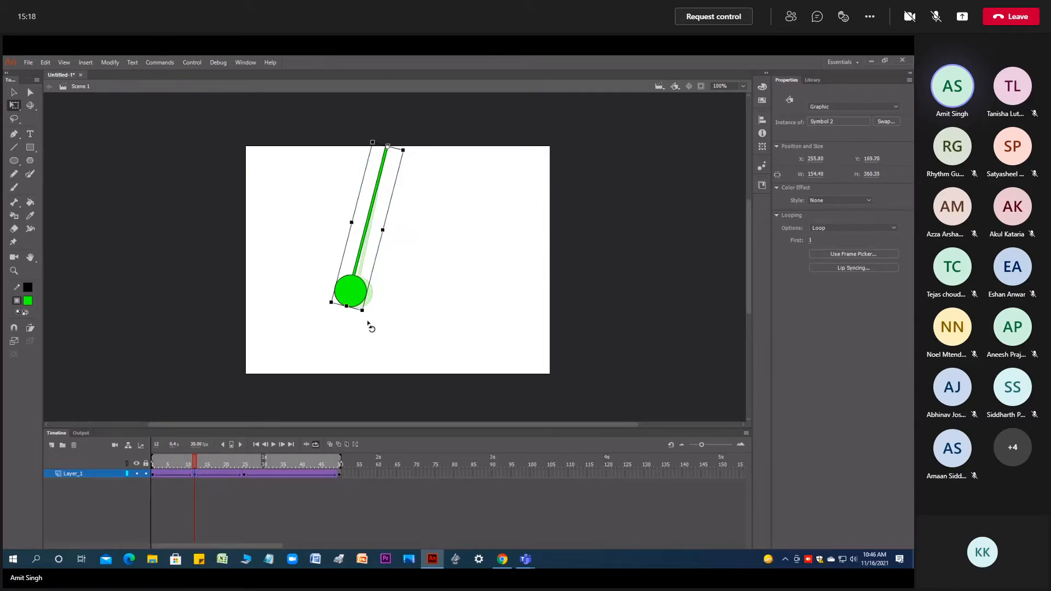
- Insert a keyframe at frame 36 and rotate the pendulum slightly to the right about its top pivot
click(155, 474)
drag(155, 474, 247, 476)
click(287, 474)
right_click(286, 474)
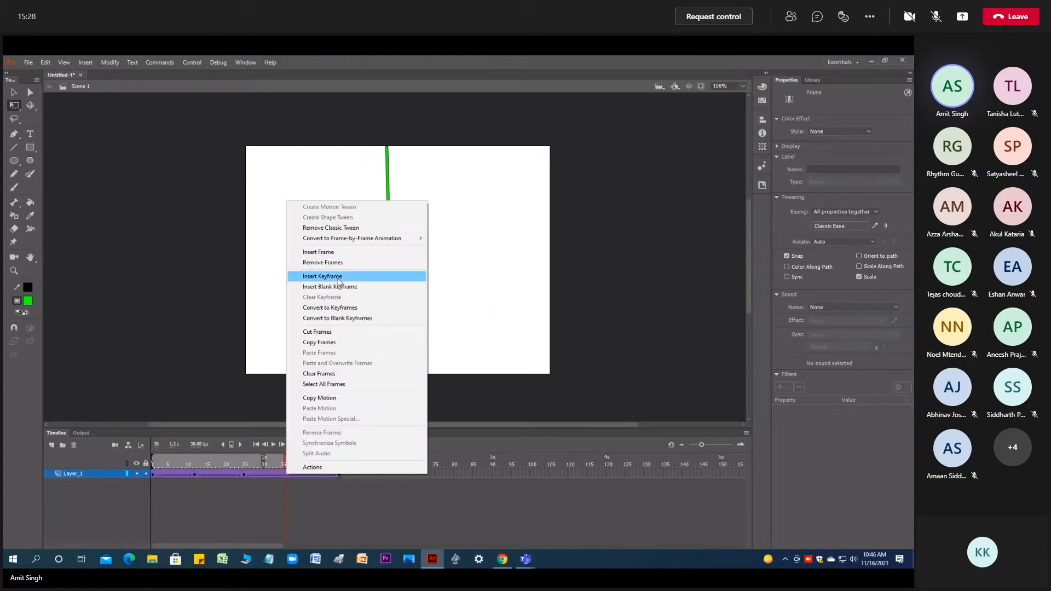
click(321, 276)
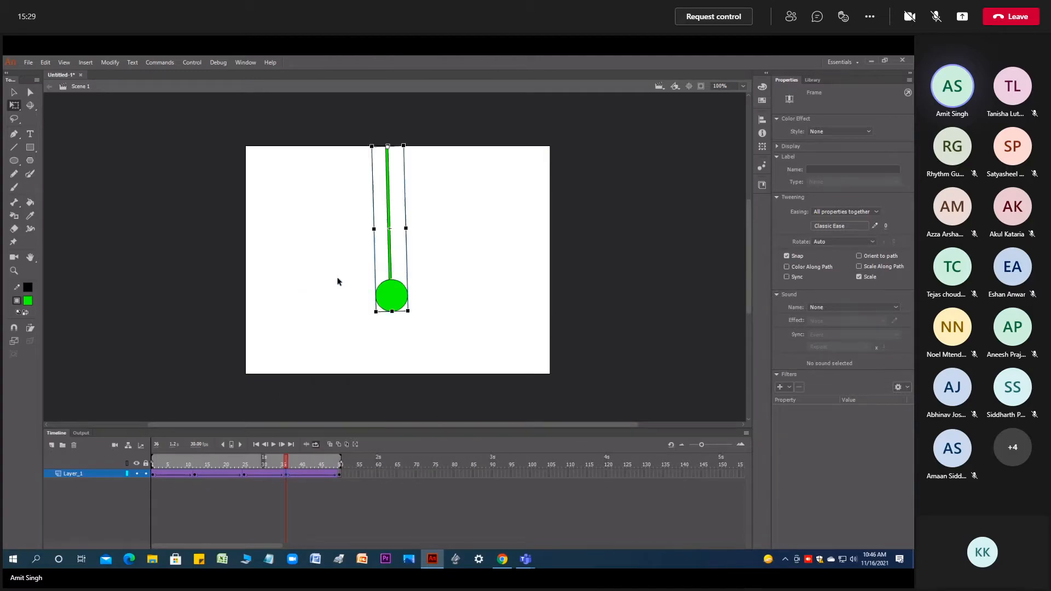
click(286, 476)
drag(417, 314, 439, 305)
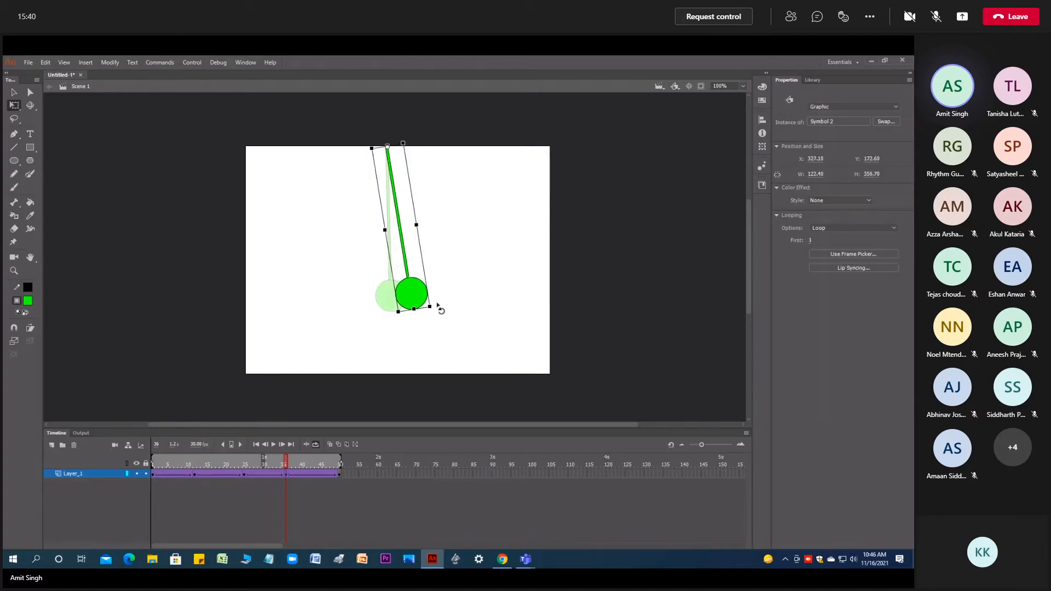
- Preview the looped swing, and turn on onion skinning across frames 1 to 50
click(275, 443)
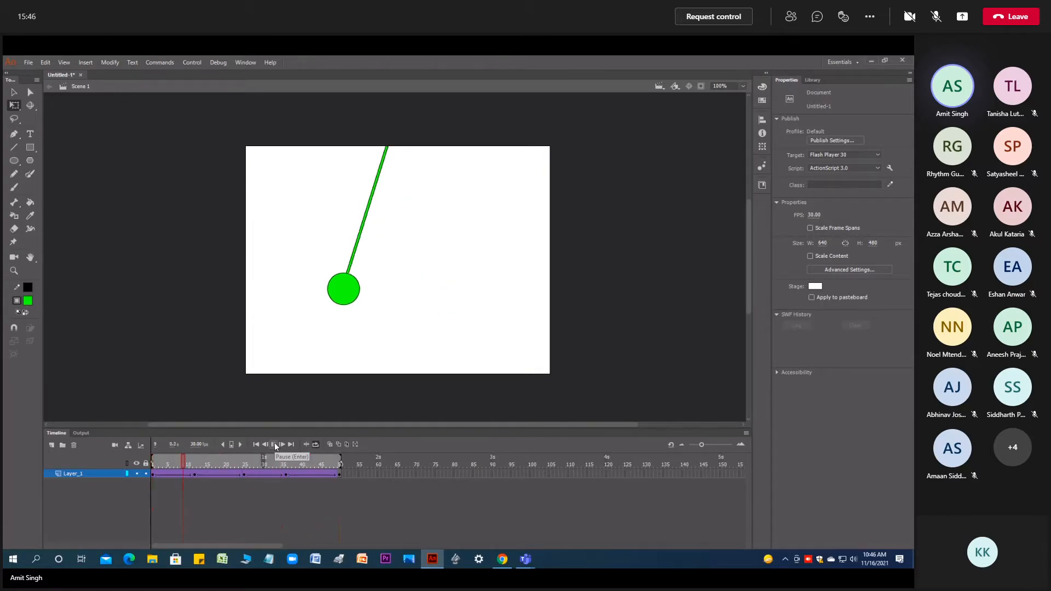
click(274, 445)
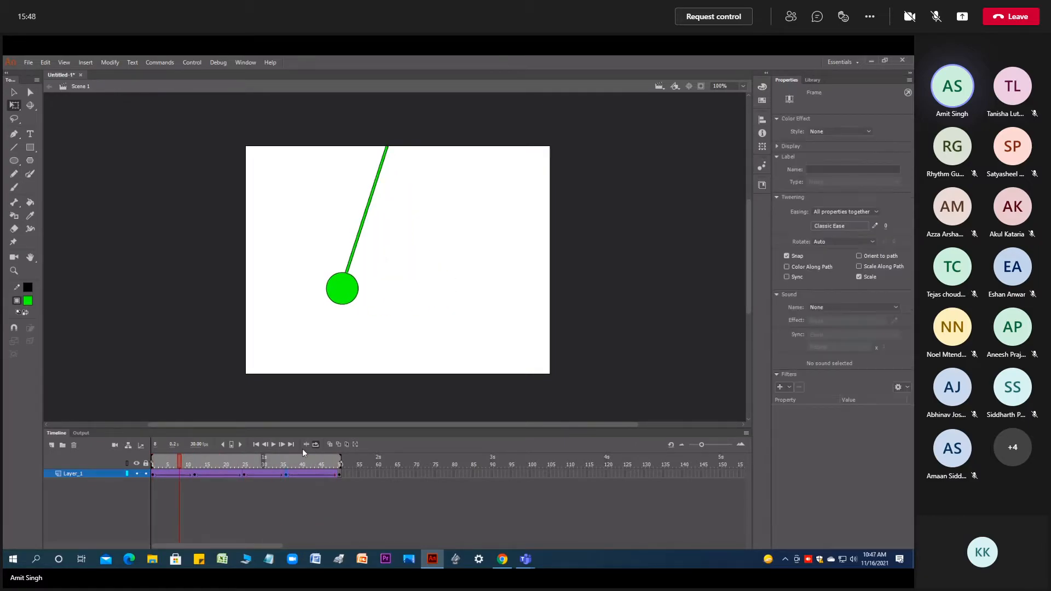
click(328, 444)
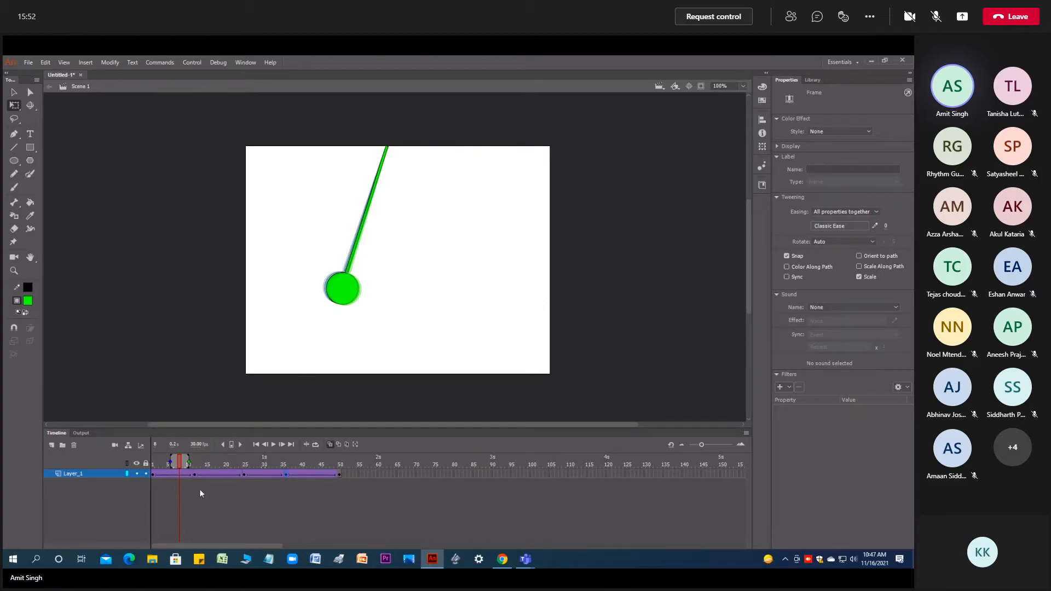
mouse_move(170, 463)
mouse_down()
mouse_move(152, 463)
mouse_move(342, 462)
mouse_up()
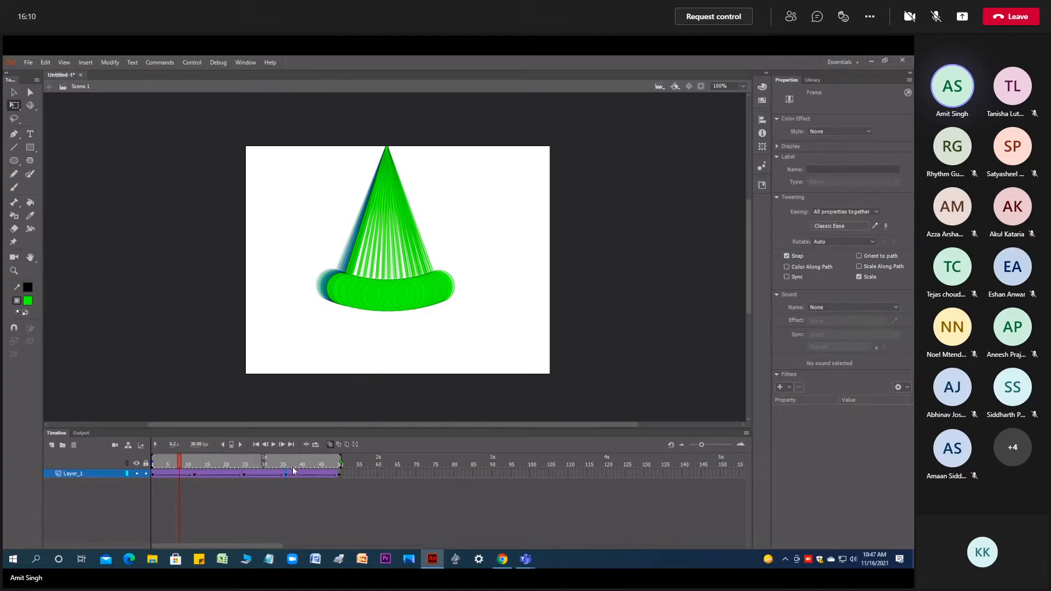
- Rotate the pendulum at the frame 12 keyframe slightly further left and extend the onion skin range back to frame 1
click(194, 474)
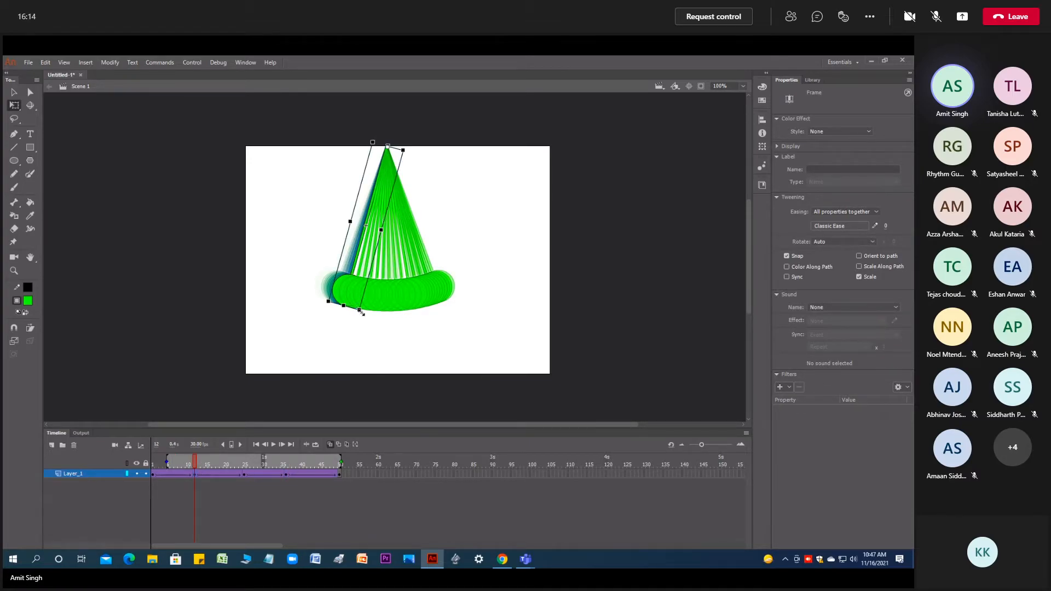
drag(363, 318, 354, 320)
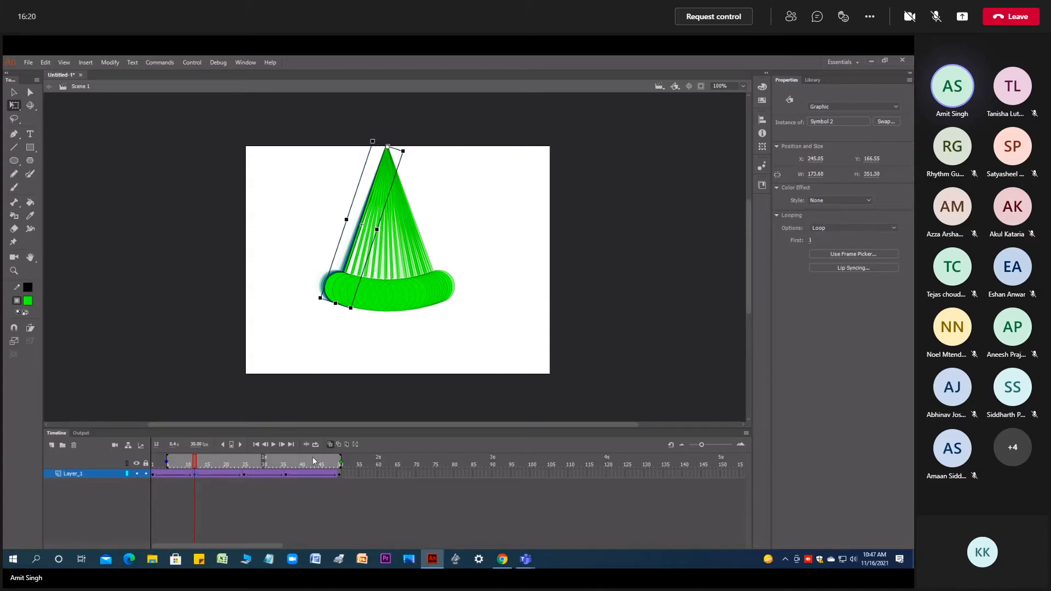
drag(167, 458, 152, 458)
- Preview the adjusted swing, replacing onion skinning with looped playback over frames 1 to 50
click(274, 444)
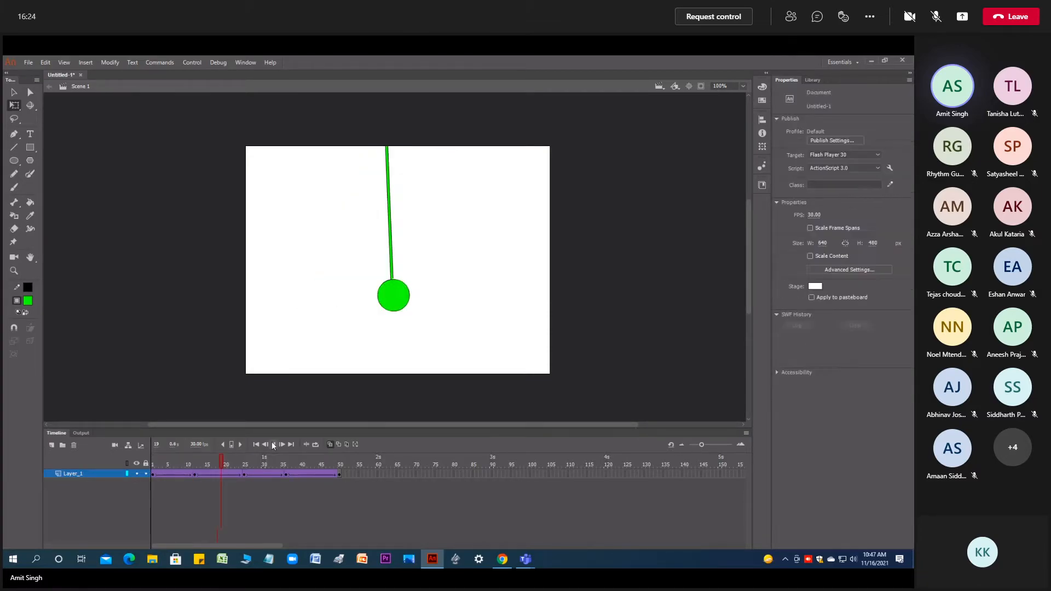
click(274, 445)
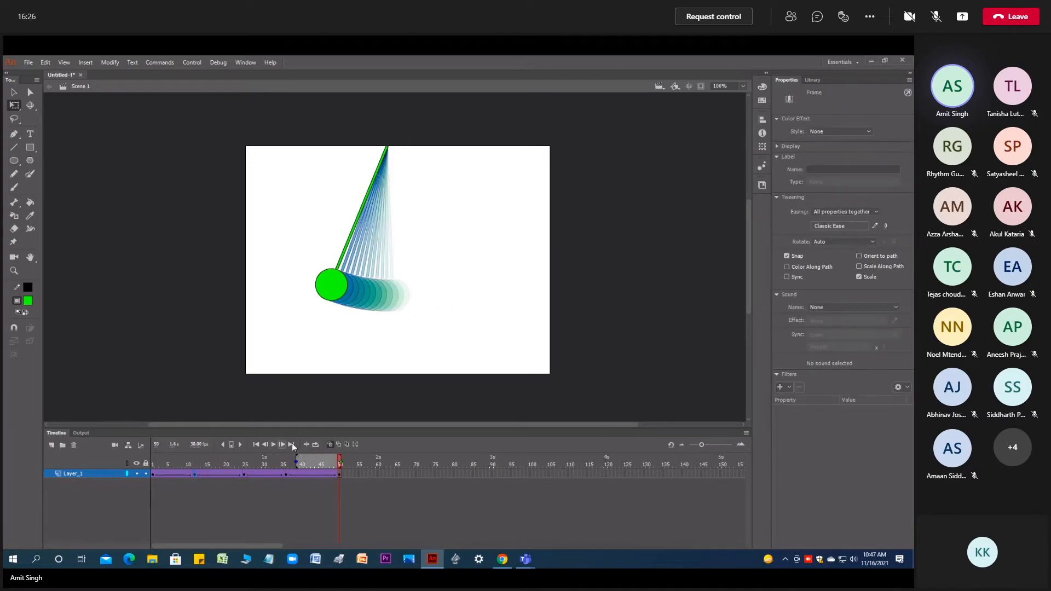
click(315, 445)
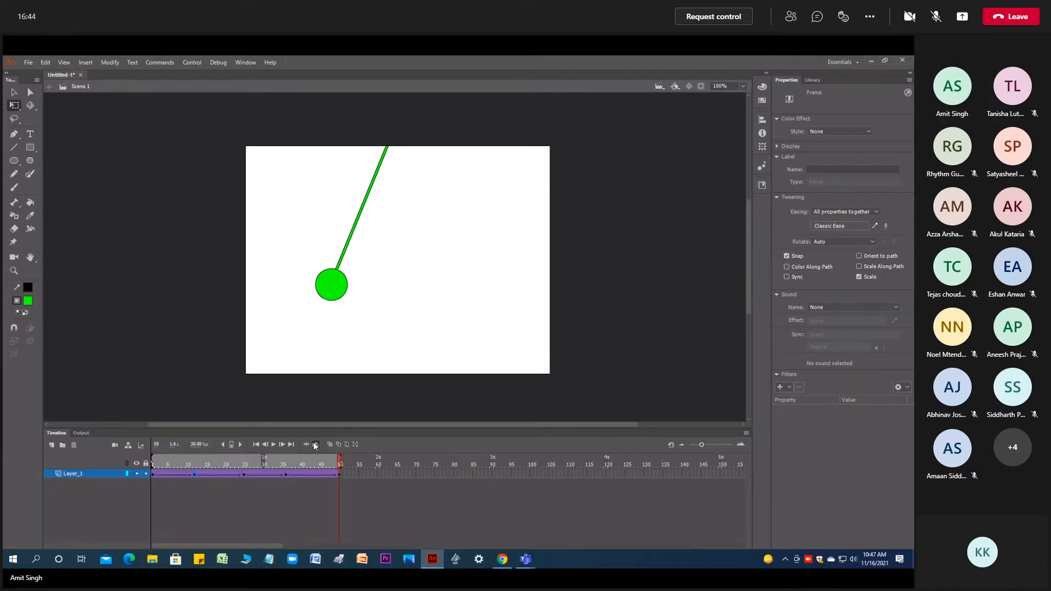
click(273, 445)
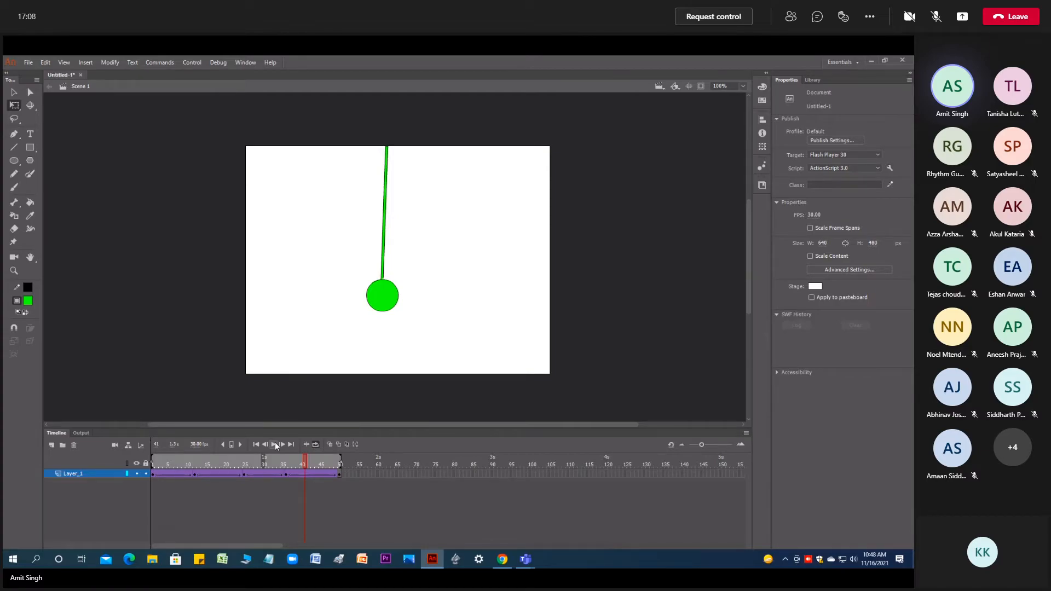
- Move the keyframe at frame 25, where the pendulum is at its far right, to frame 18 and play the loop
click(244, 474)
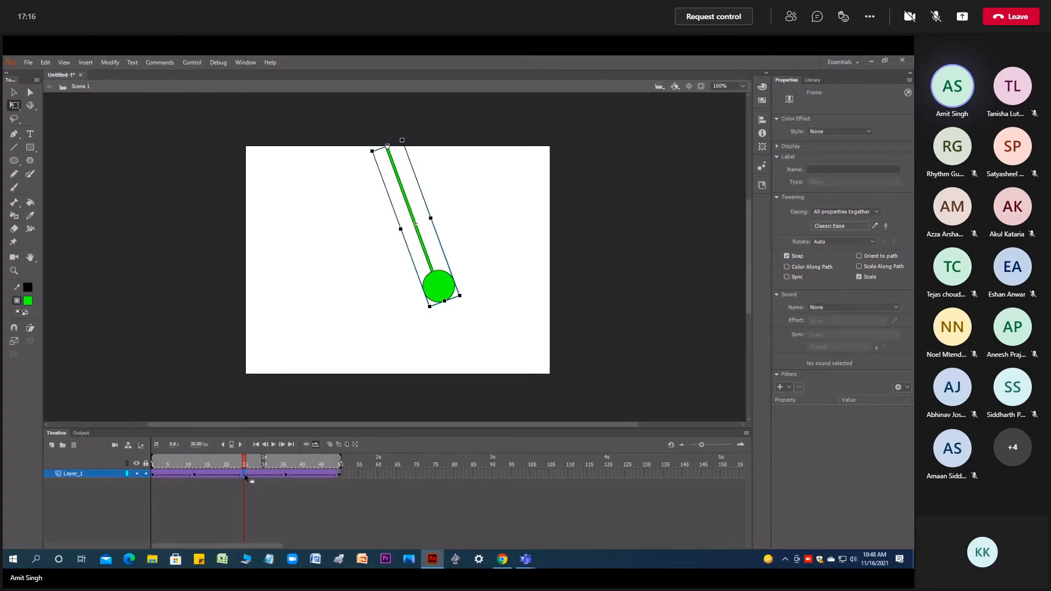
click(241, 476)
click(242, 475)
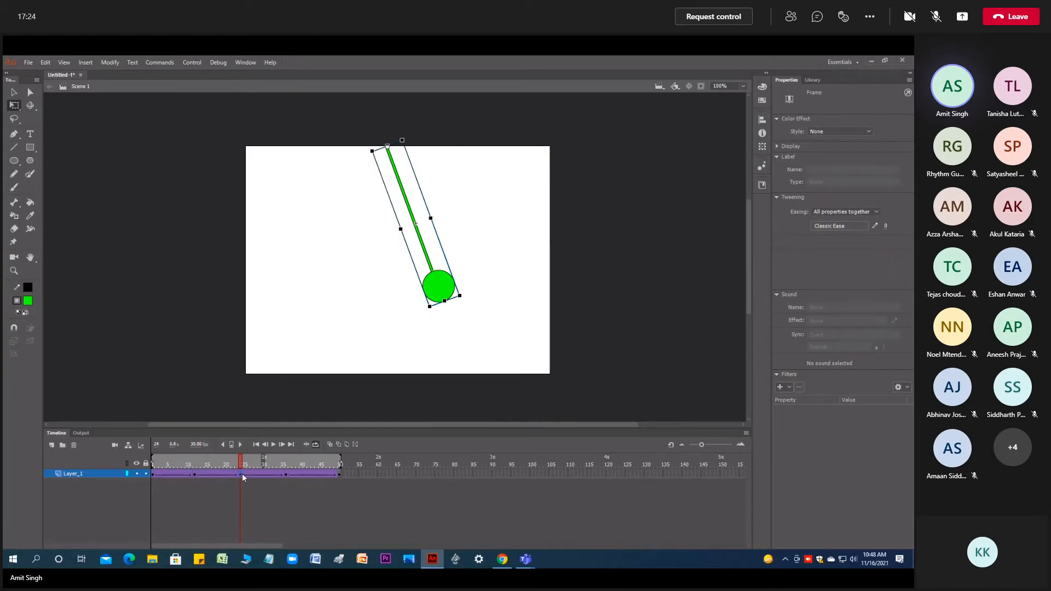
drag(241, 474, 262, 477)
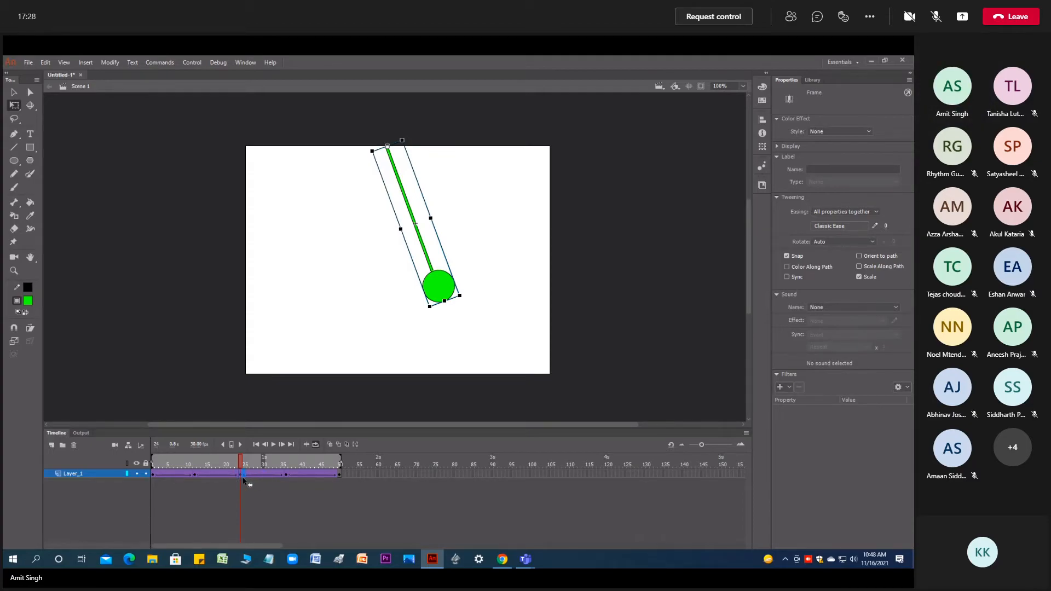
click(242, 480)
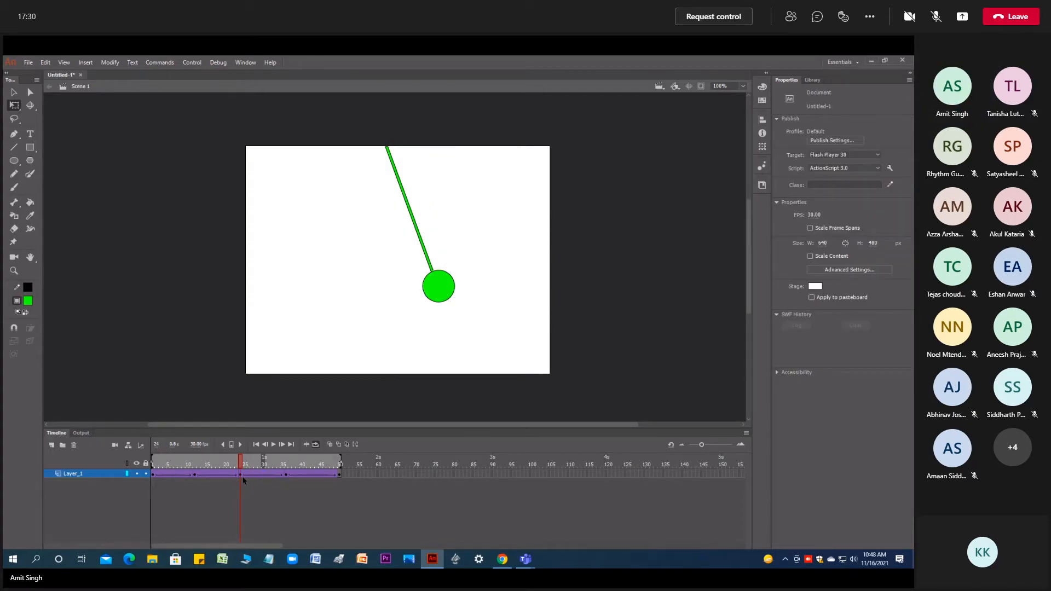
click(243, 480)
drag(242, 478, 218, 478)
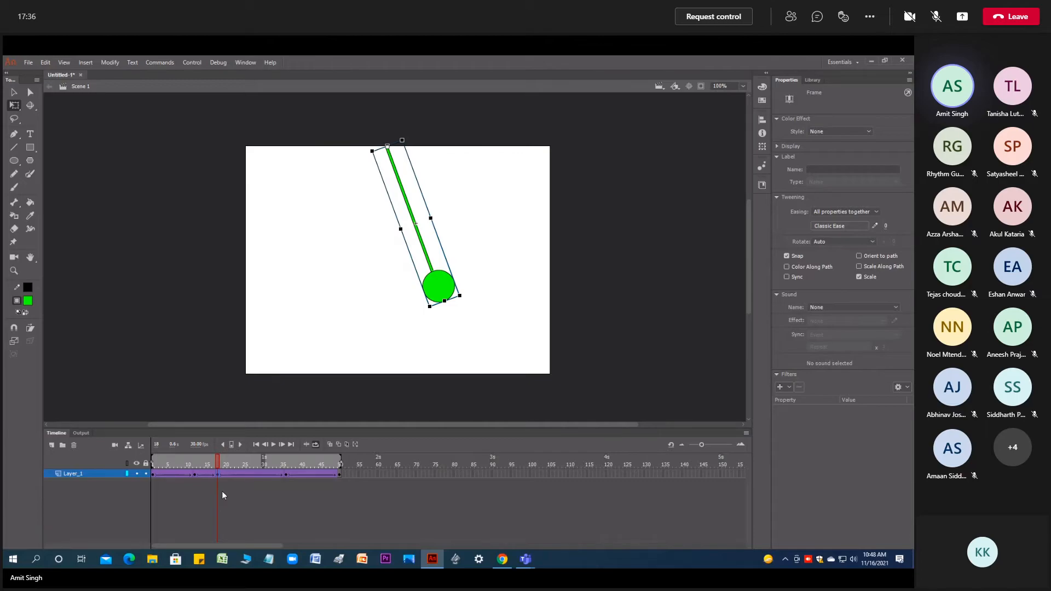
click(271, 445)
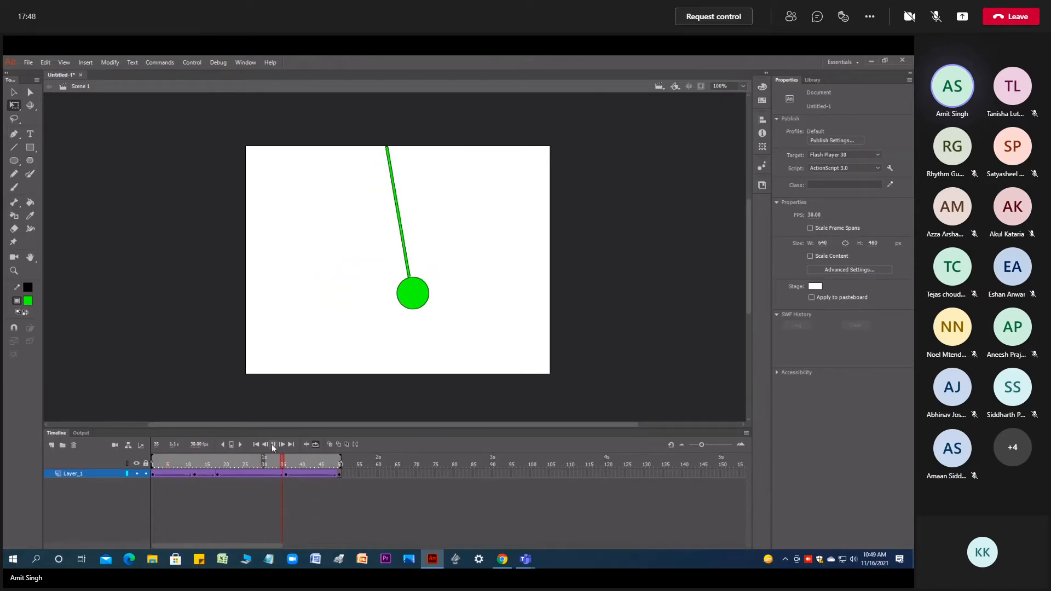
- Move the keyframe at frame 18, where the pendulum is at its far right, to frame 30 and preview the loop
click(274, 444)
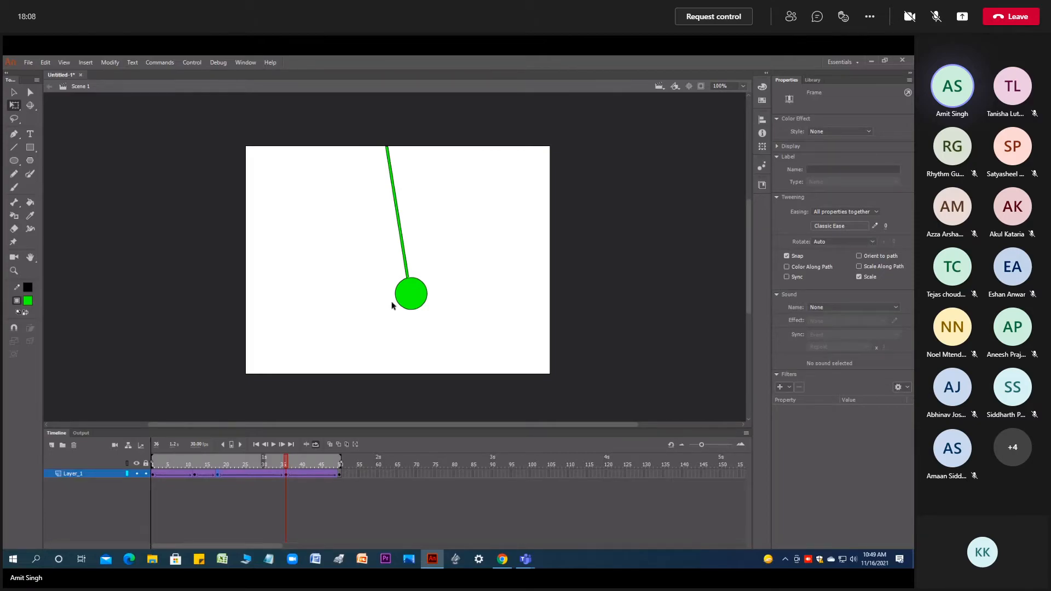
click(218, 475)
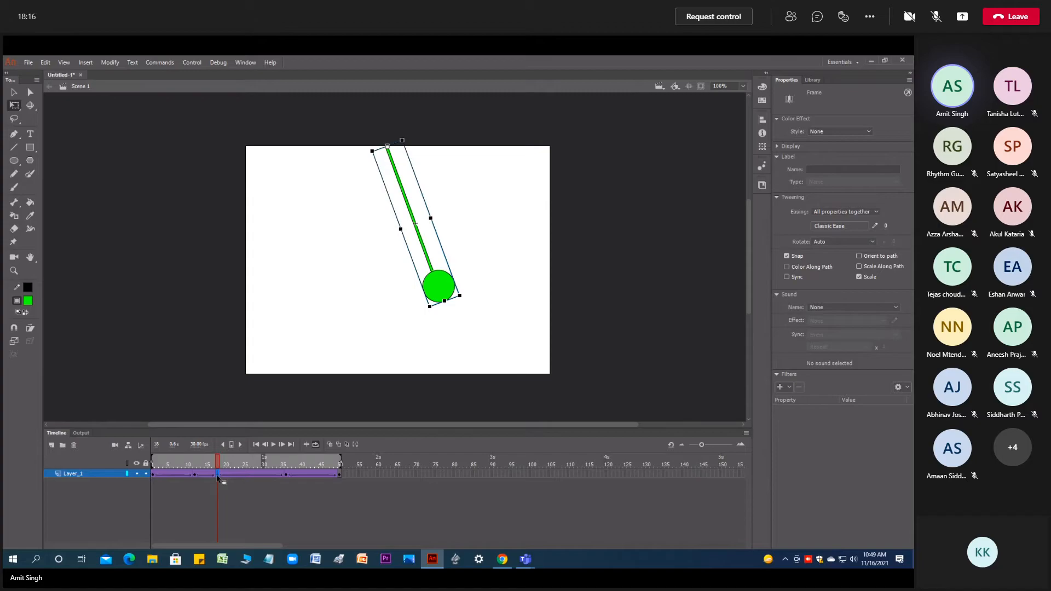
click(262, 474)
click(272, 445)
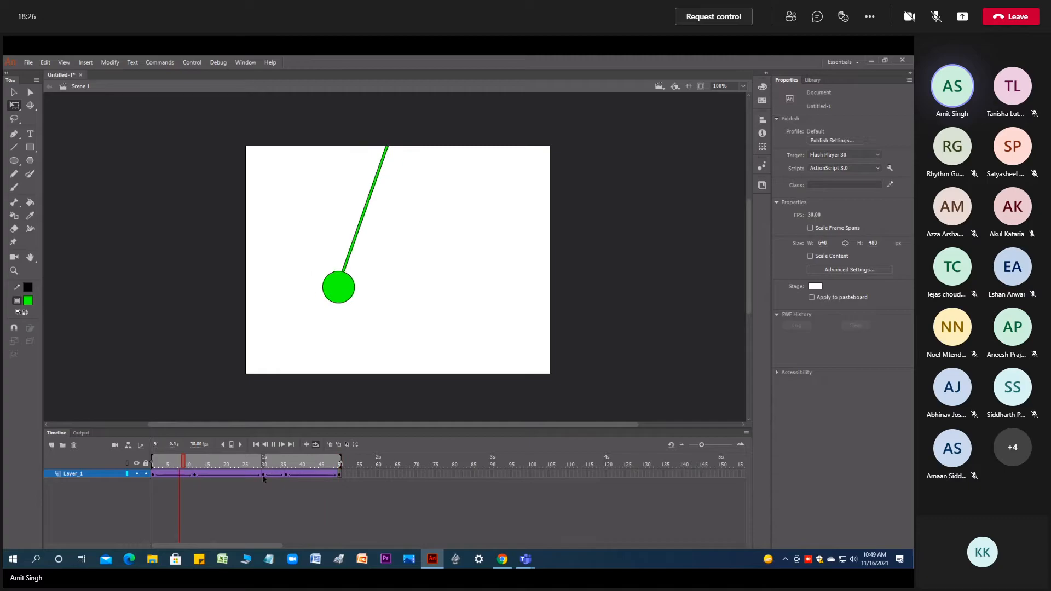
click(271, 444)
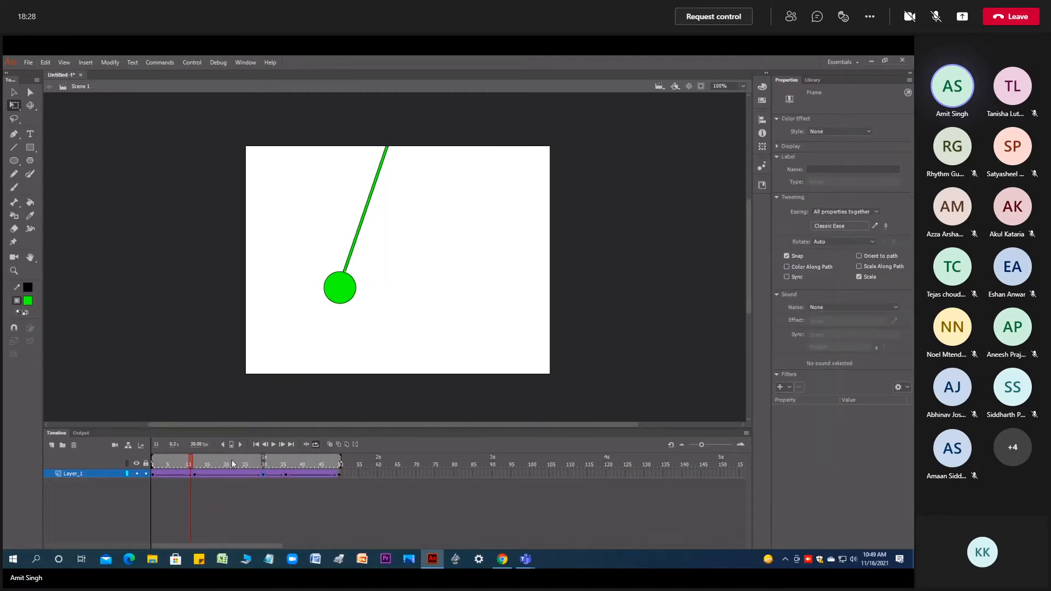
- Move the keyframe at frame 12 to frame 26 and preview the looped swing
click(195, 475)
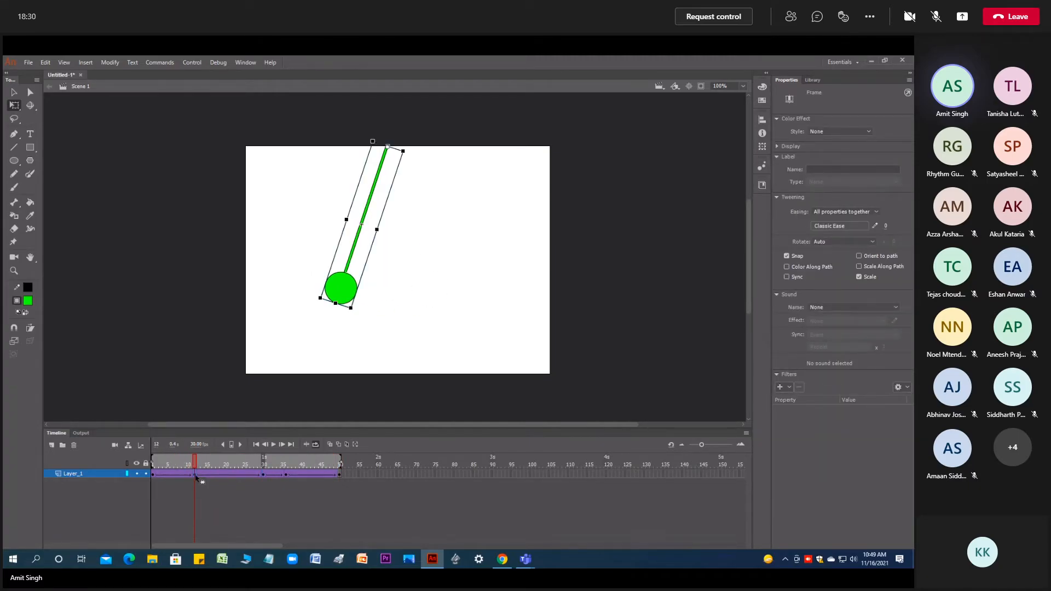
drag(204, 474, 248, 473)
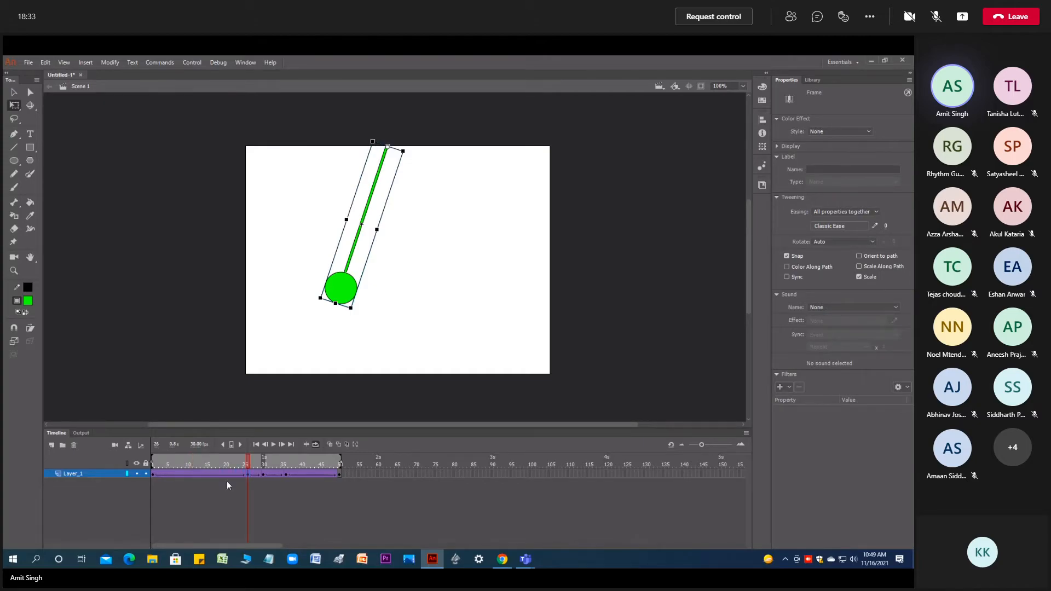
click(273, 446)
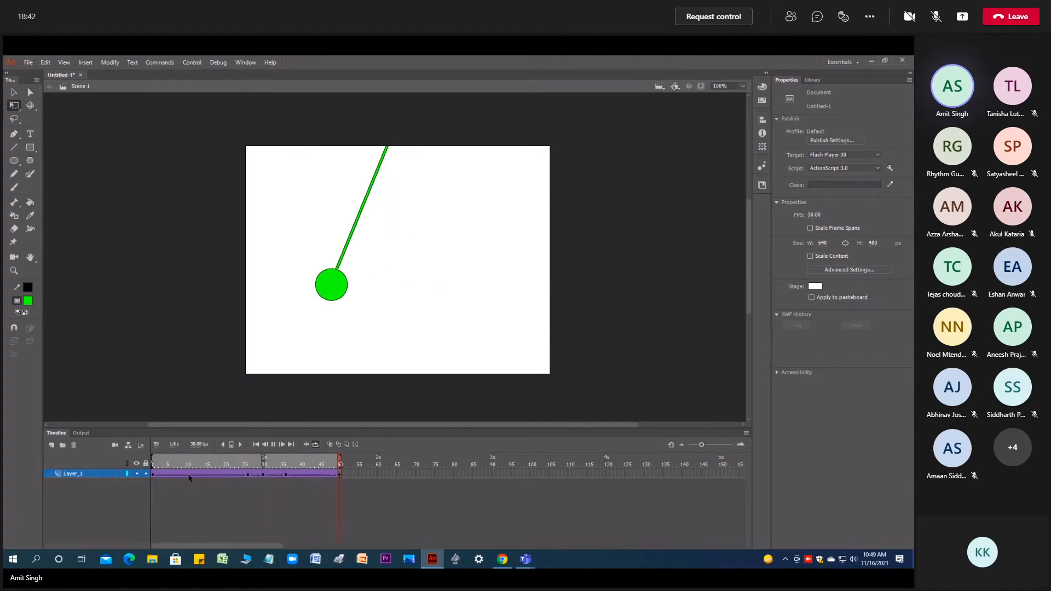
click(273, 444)
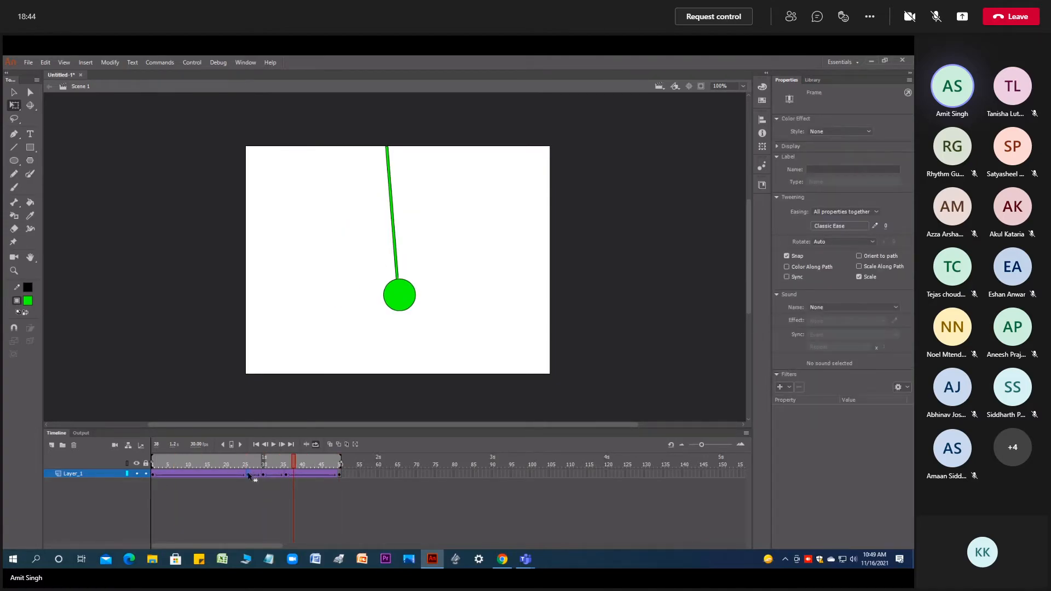
- Move the keyframe at frame 26 back to frame 4 and play the loop
click(248, 474)
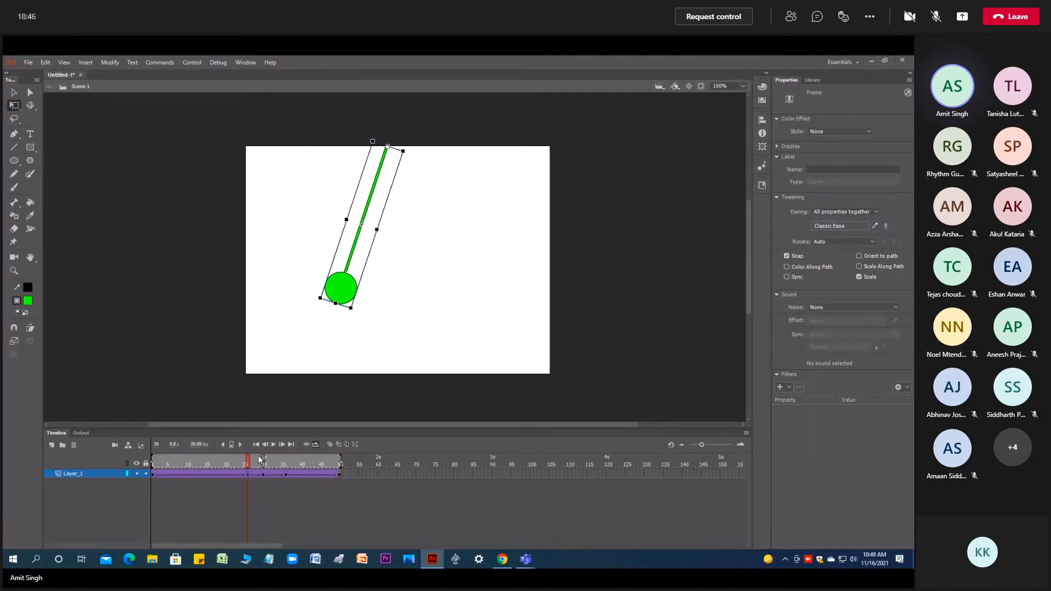
mouse_move(248, 461)
mouse_down()
mouse_move(146, 464)
mouse_move(250, 471)
mouse_up()
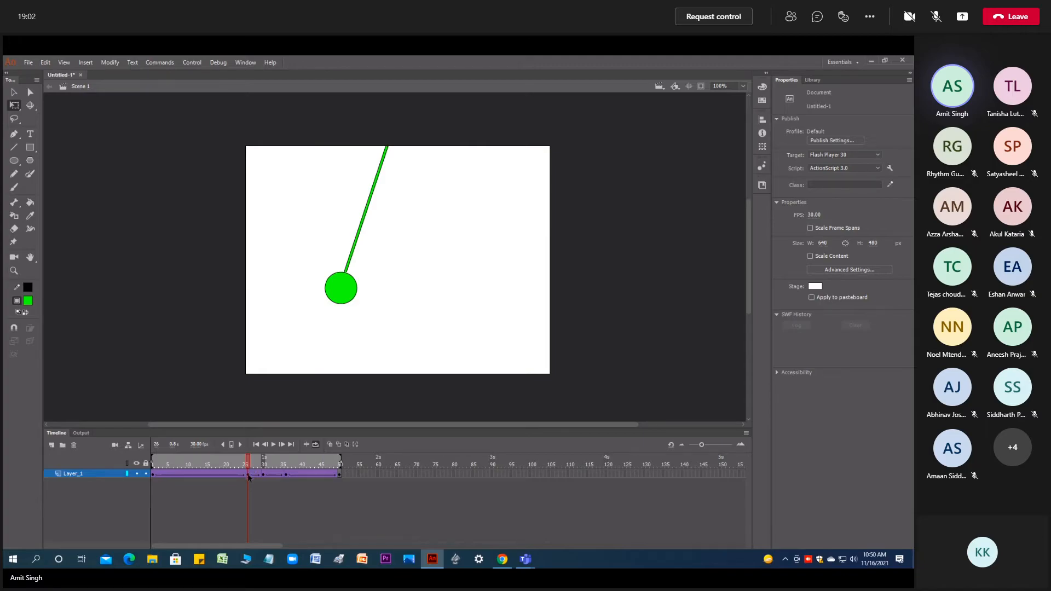
click(248, 474)
drag(248, 475, 161, 480)
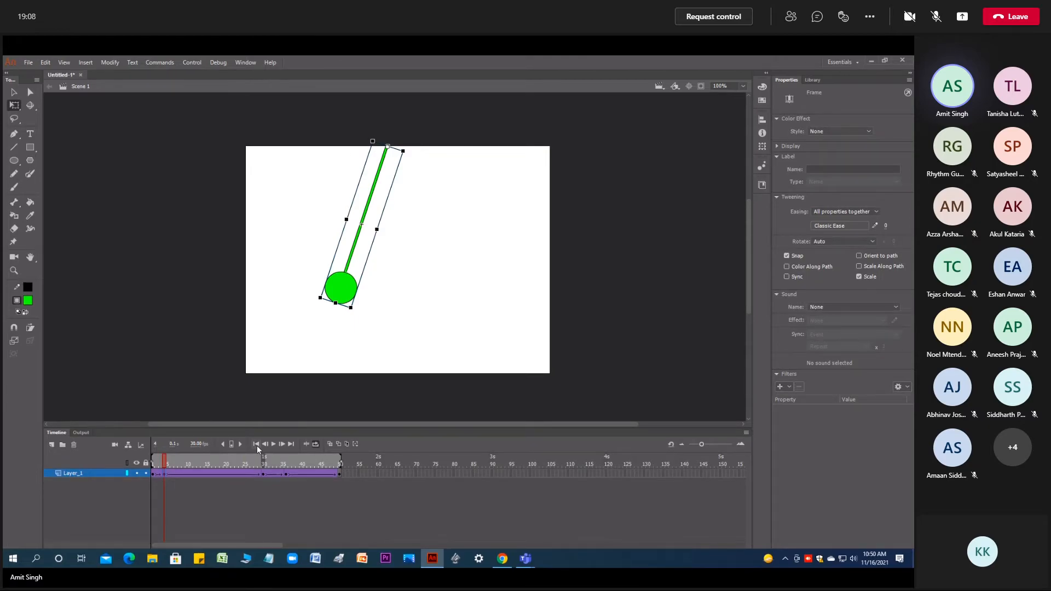
click(273, 445)
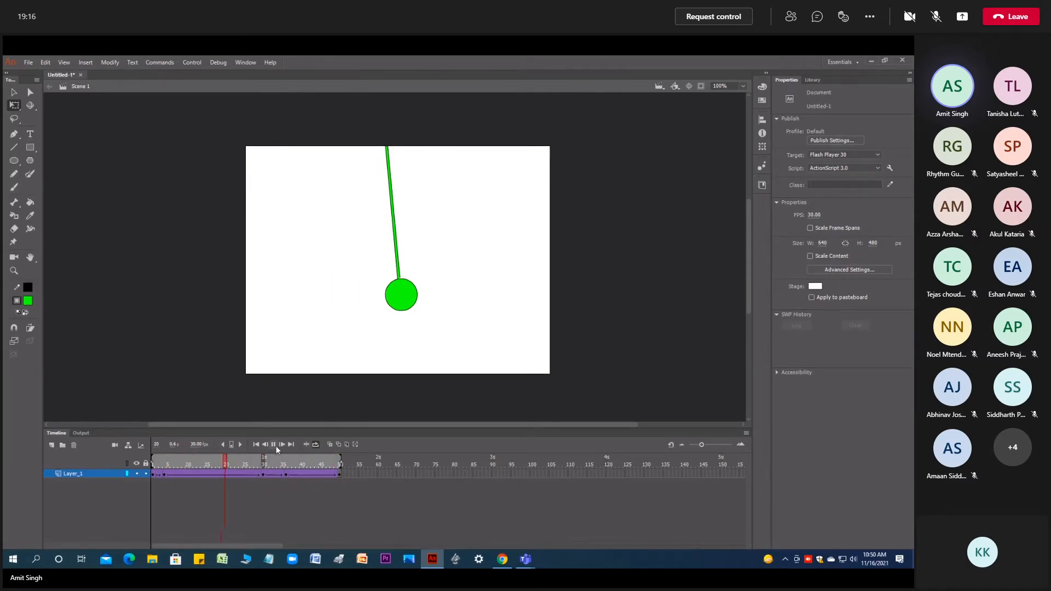
- Shift the keyframe at frame 36 to frame 32 and play the looped swing
click(286, 474)
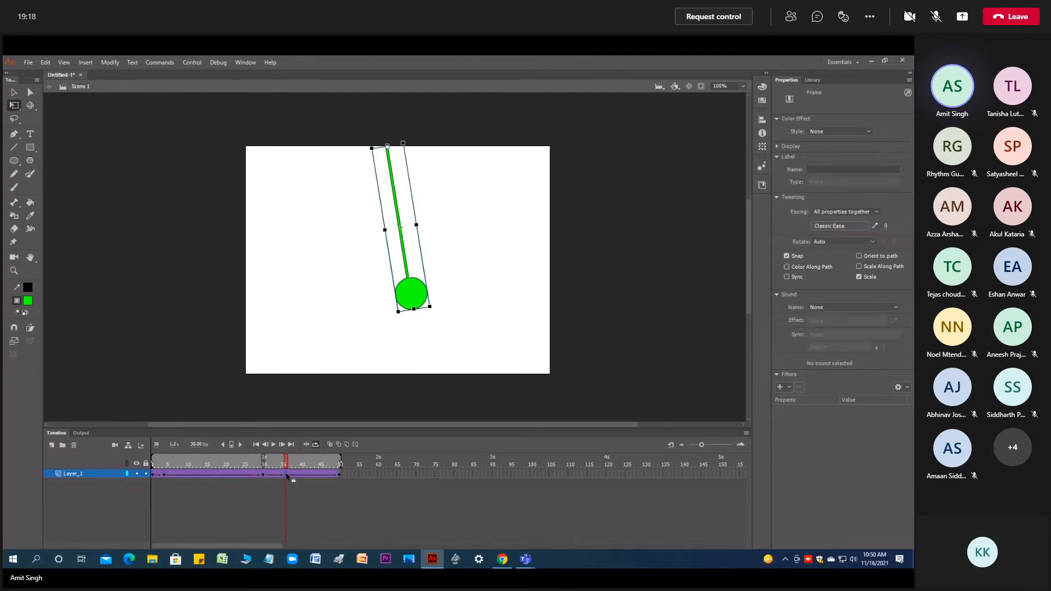
drag(270, 479, 271, 479)
click(273, 446)
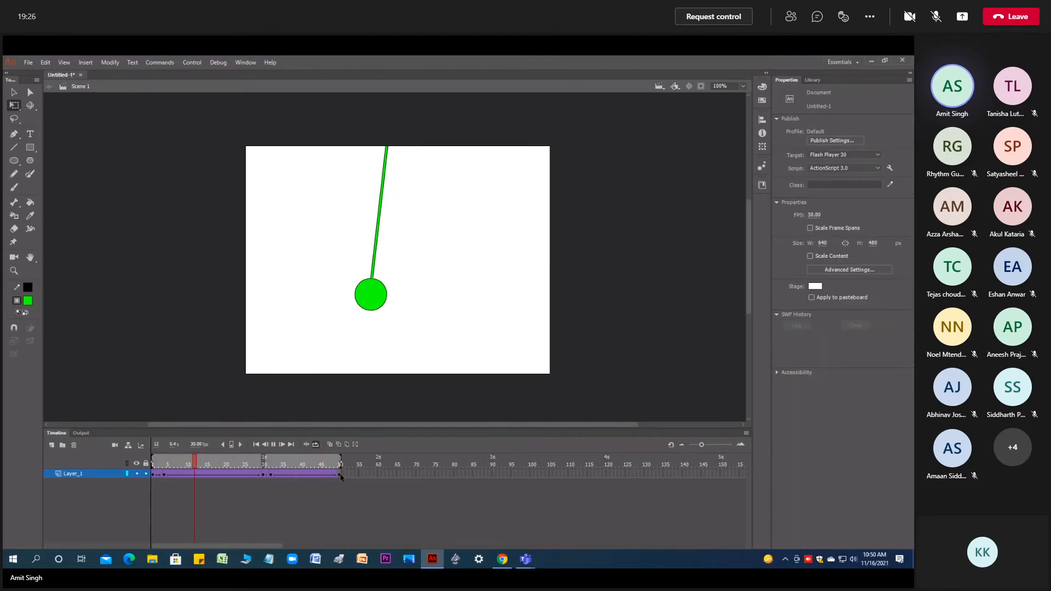
- Move the far-right pendulum keyframe from frame 30 to frame 10 and play the loop
click(263, 475)
drag(261, 474, 187, 475)
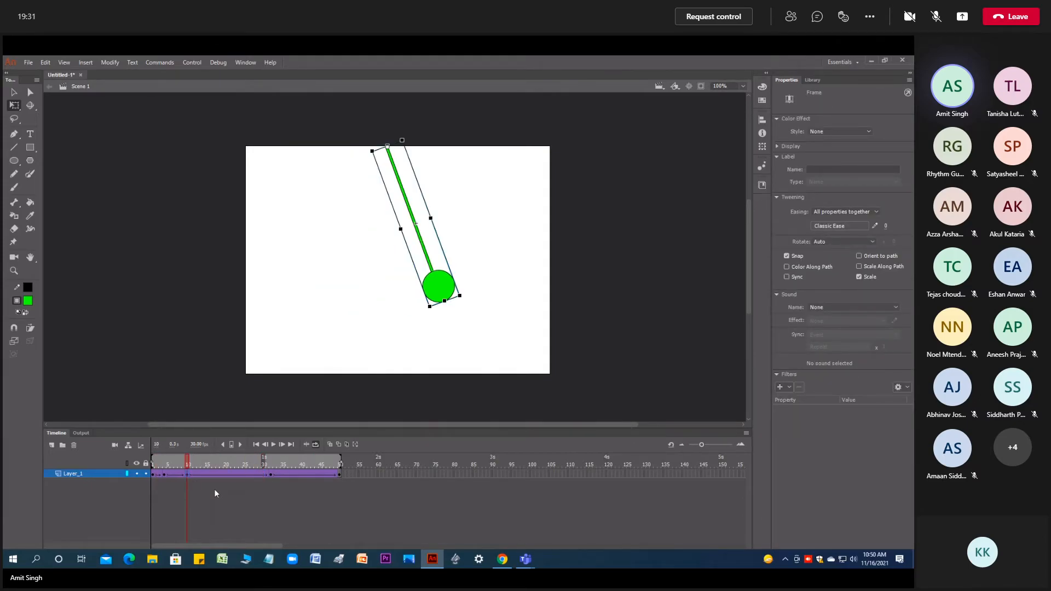
click(274, 445)
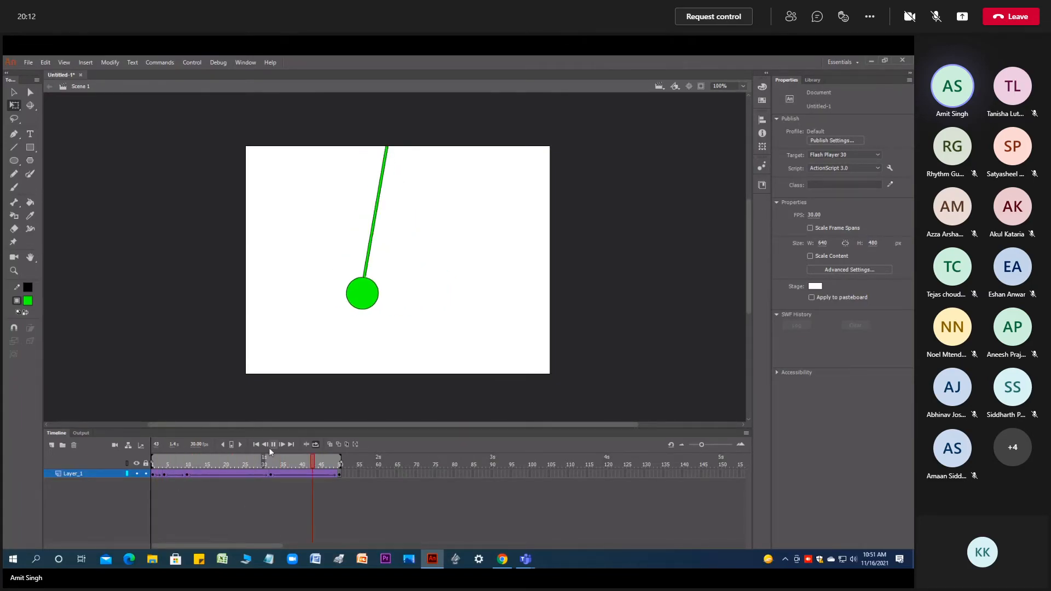
- Move the keyframe at frame 10 to frame 24 and the keyframe at frame 4 to frame 17
click(176, 474)
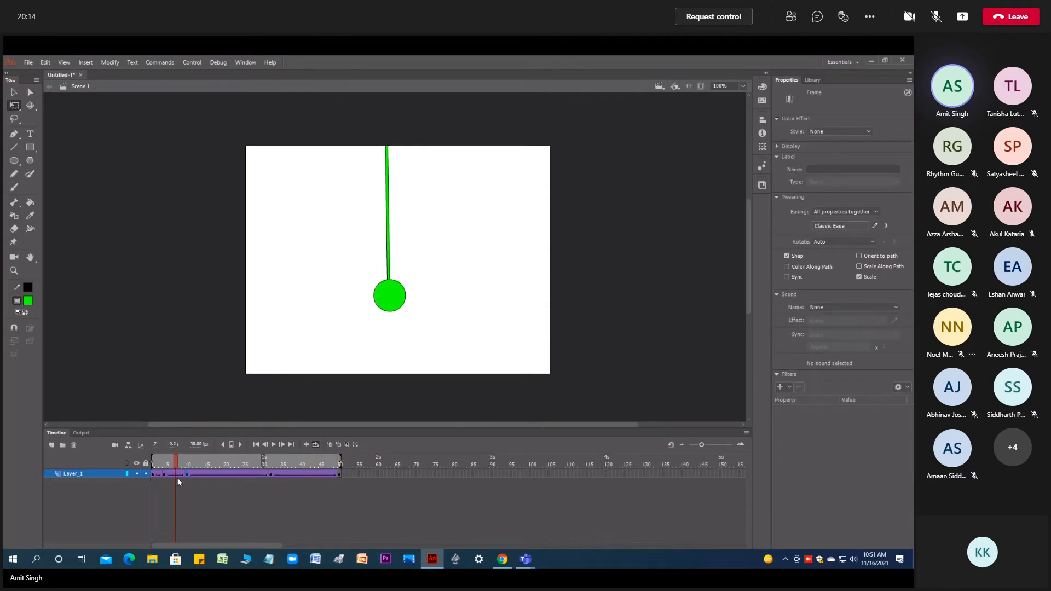
drag(186, 474, 241, 476)
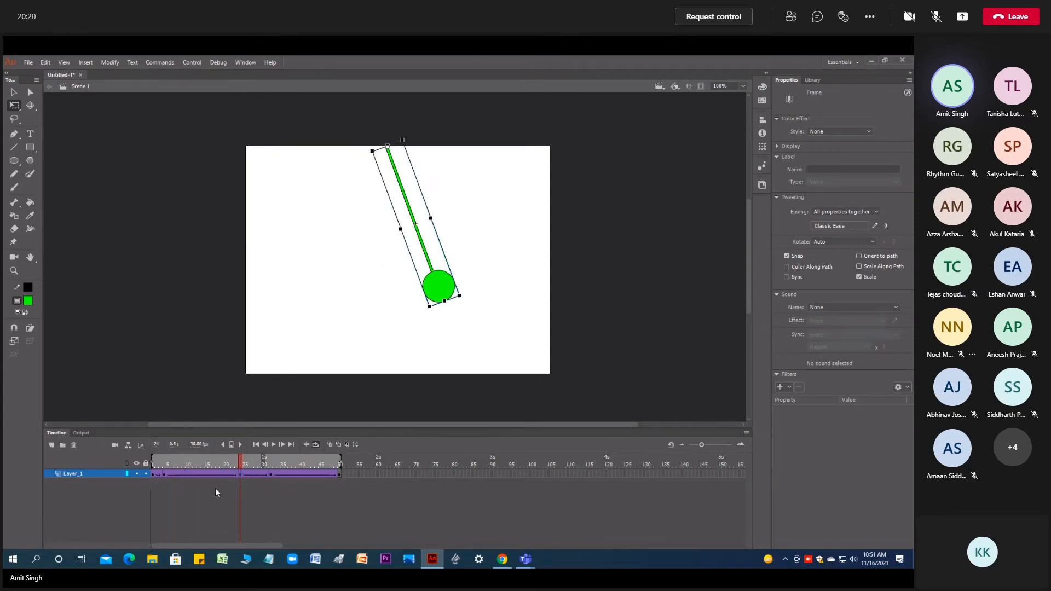
mouse_move(165, 476)
mouse_down()
mouse_move(198, 475)
mouse_move(165, 478)
mouse_up()
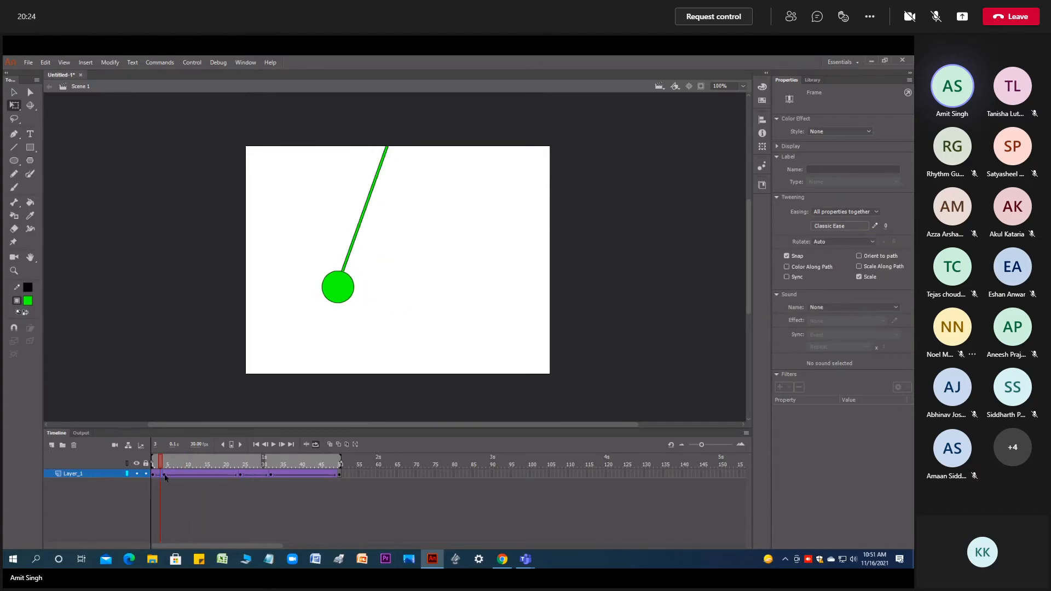
click(164, 475)
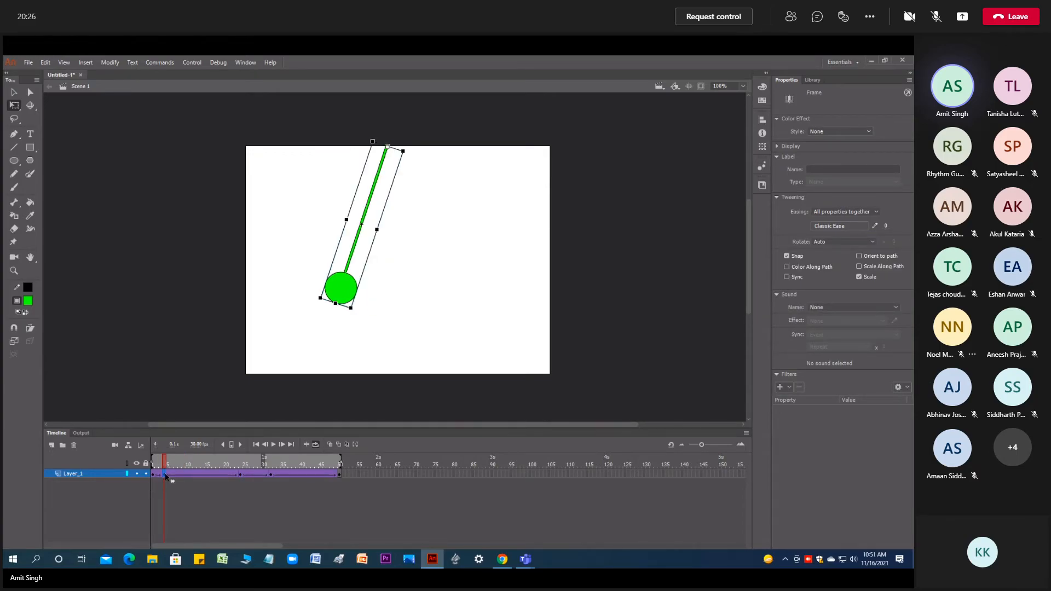
drag(202, 472, 215, 477)
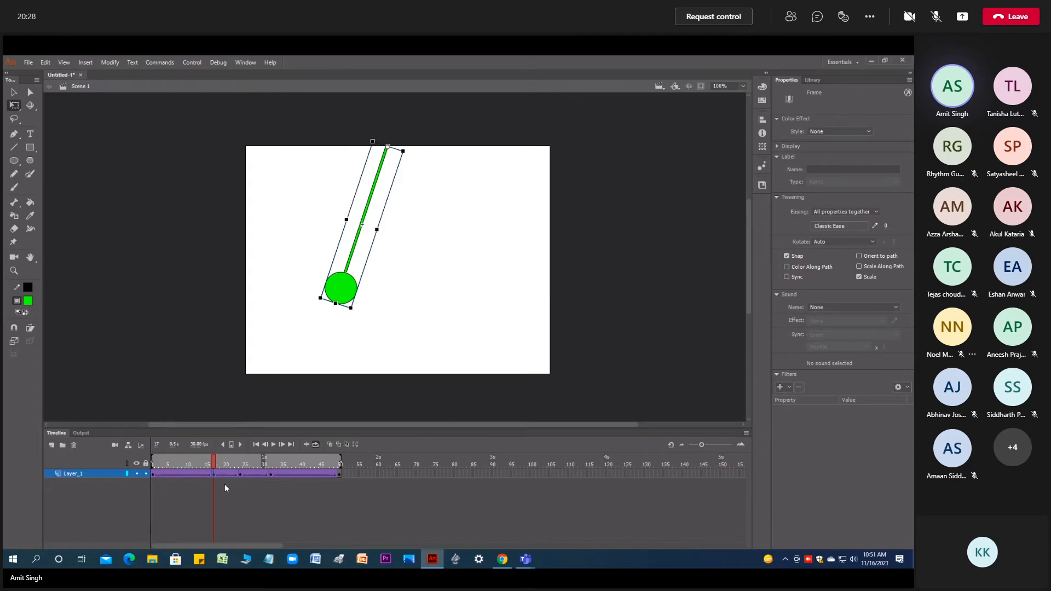
- Move the final keyframe from frame 50 to frame 92 and extend the loop range to the same frame
click(339, 477)
drag(340, 478, 498, 479)
drag(340, 463, 500, 460)
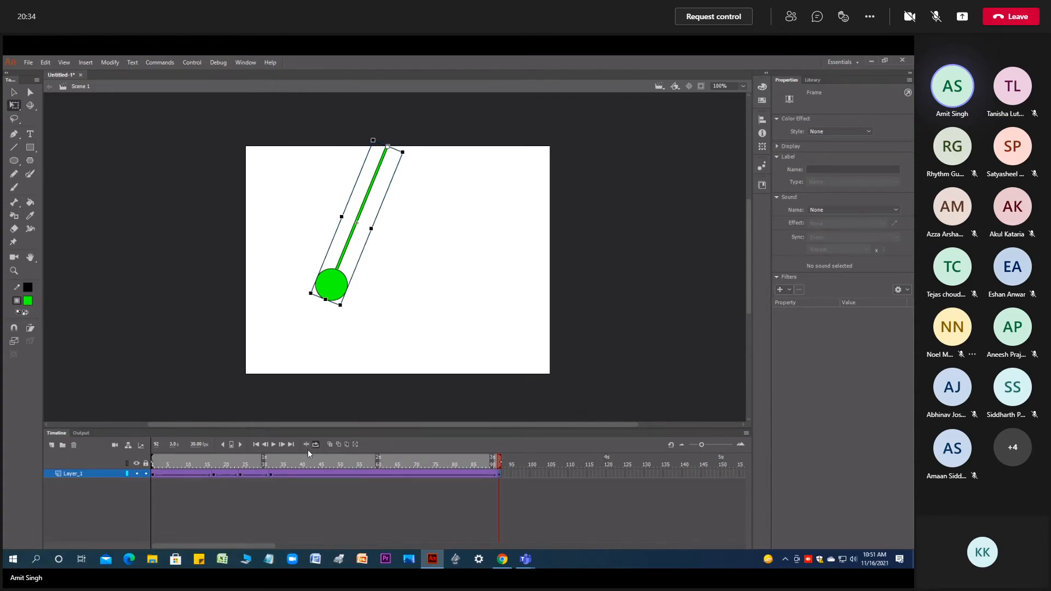
- Preview the lengthened swing, stop the playback and return the playhead to frame 1
click(276, 444)
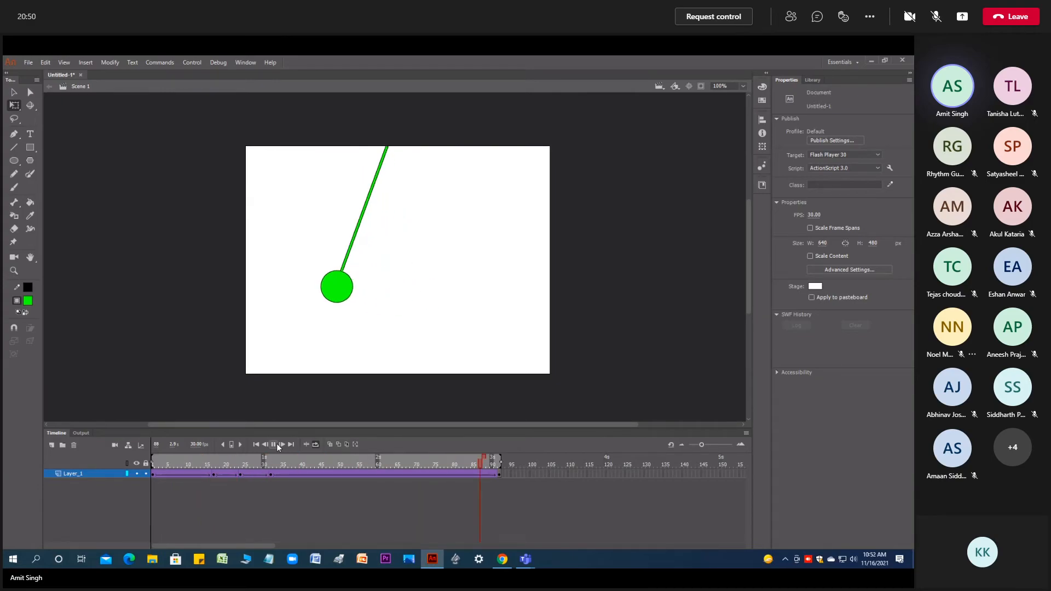
click(273, 444)
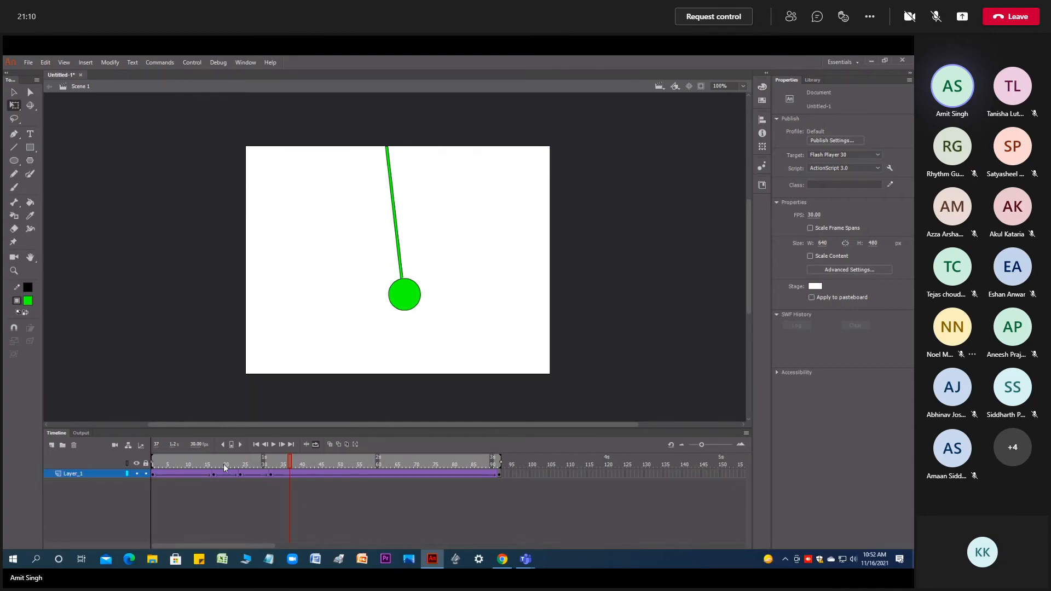
click(284, 466)
drag(279, 466, 149, 477)
click(474, 177)
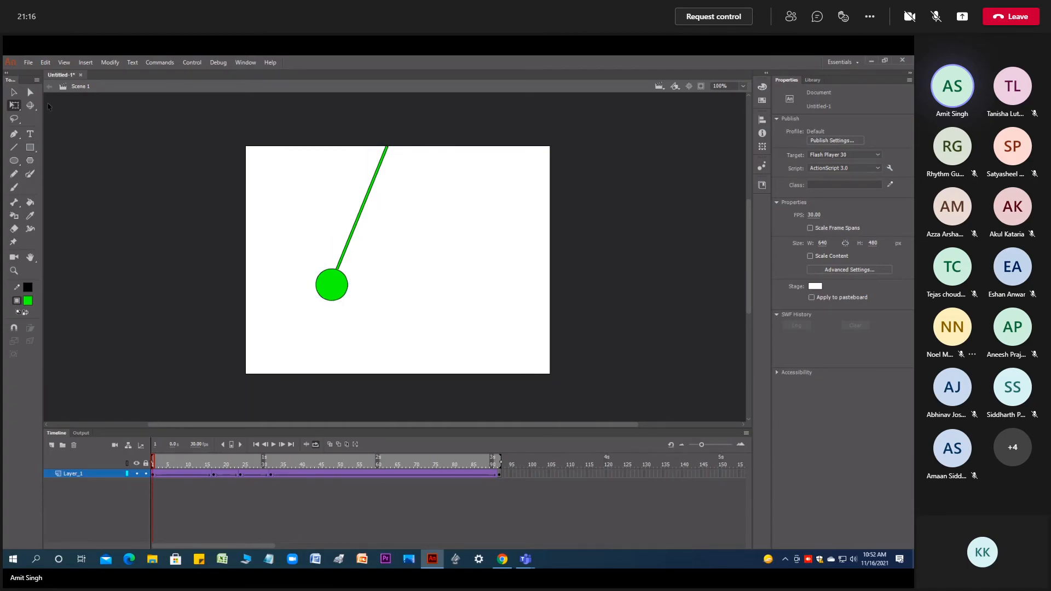
- Create a new Standard 640 x 480 document at 30 fps for ActionScript 3.0
click(31, 65)
click(37, 74)
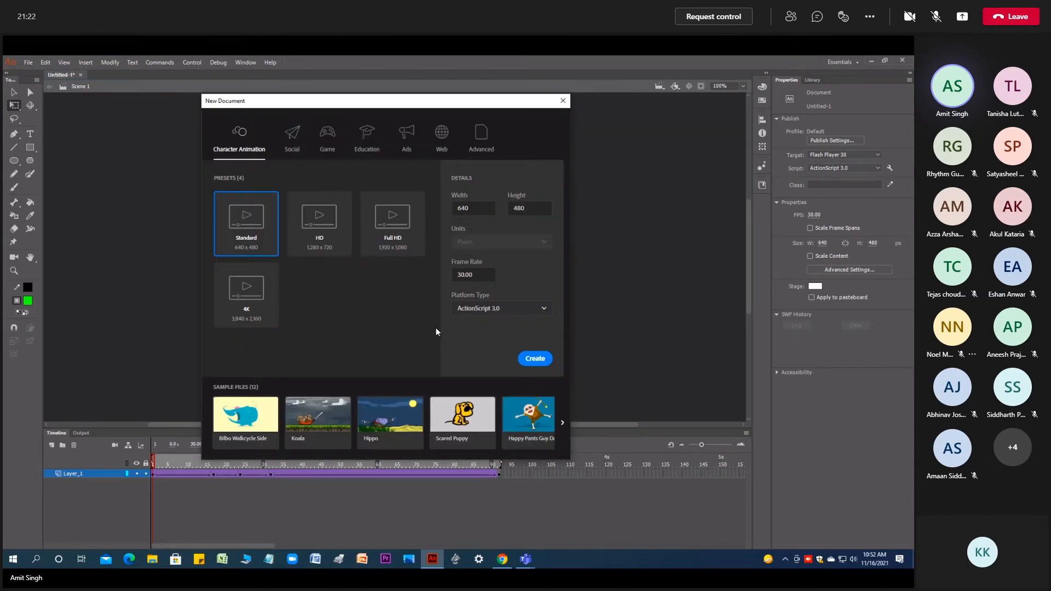
click(538, 361)
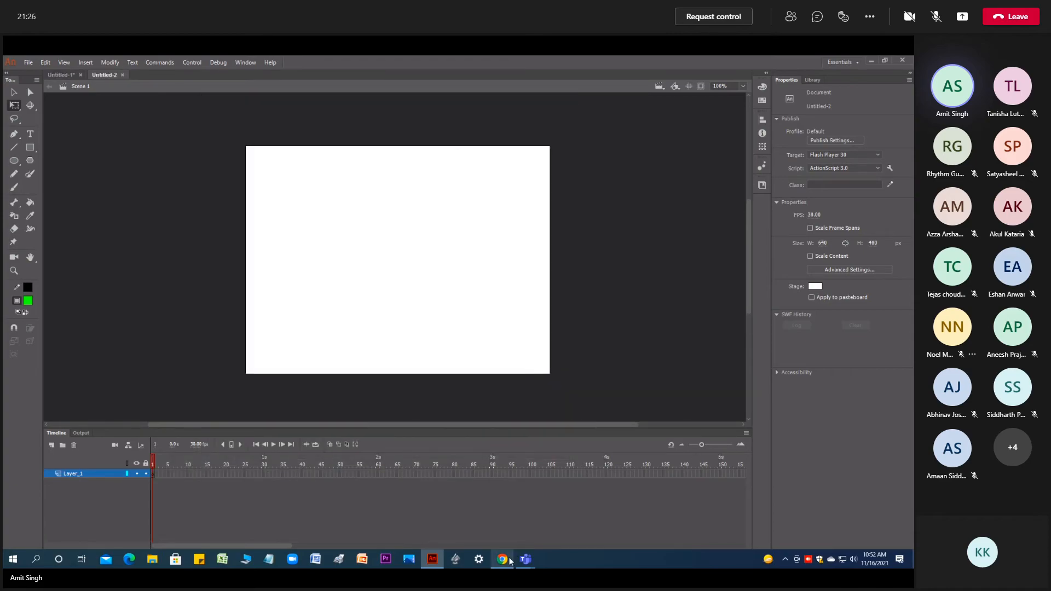
- Draw a thin vertical green rod from the stage's upper edge and a green circle about 66 px wide at its lower end
click(30, 148)
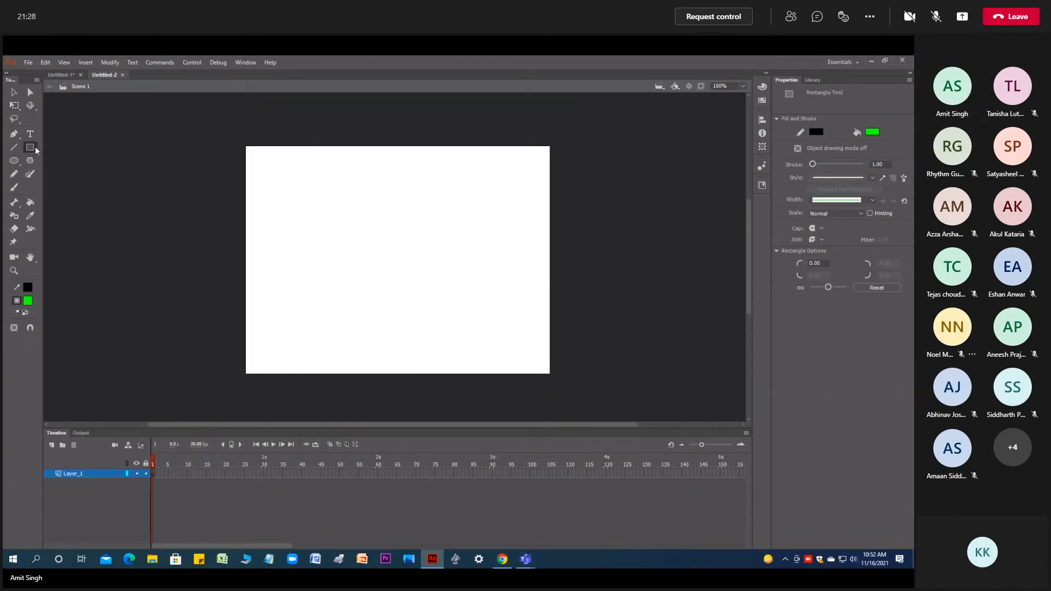
mouse_move(386, 148)
mouse_down()
mouse_move(391, 268)
mouse_move(446, 282)
mouse_move(388, 299)
mouse_up()
click(13, 160)
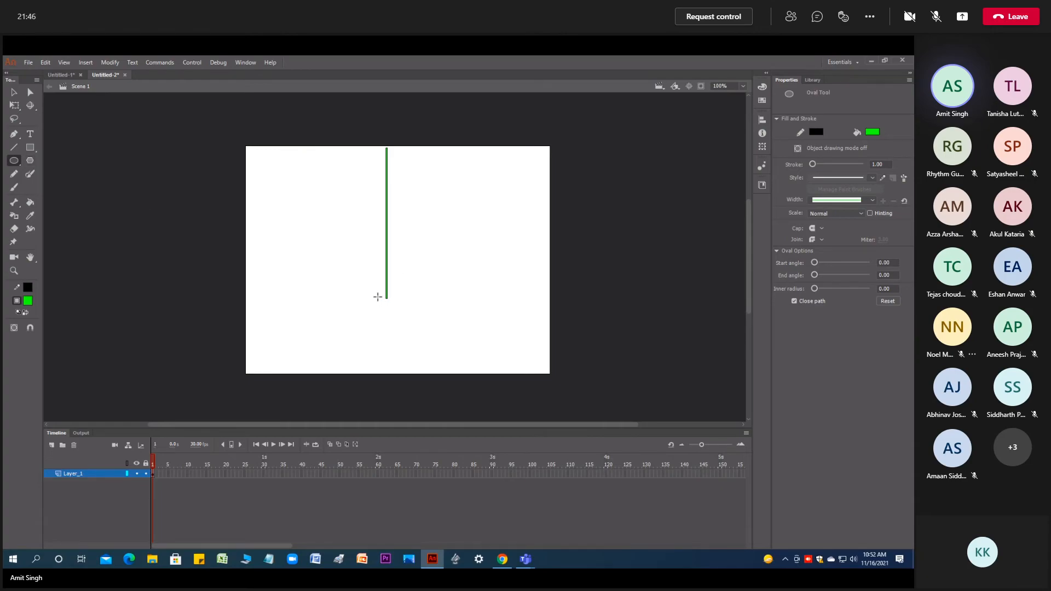
drag(377, 297, 400, 328)
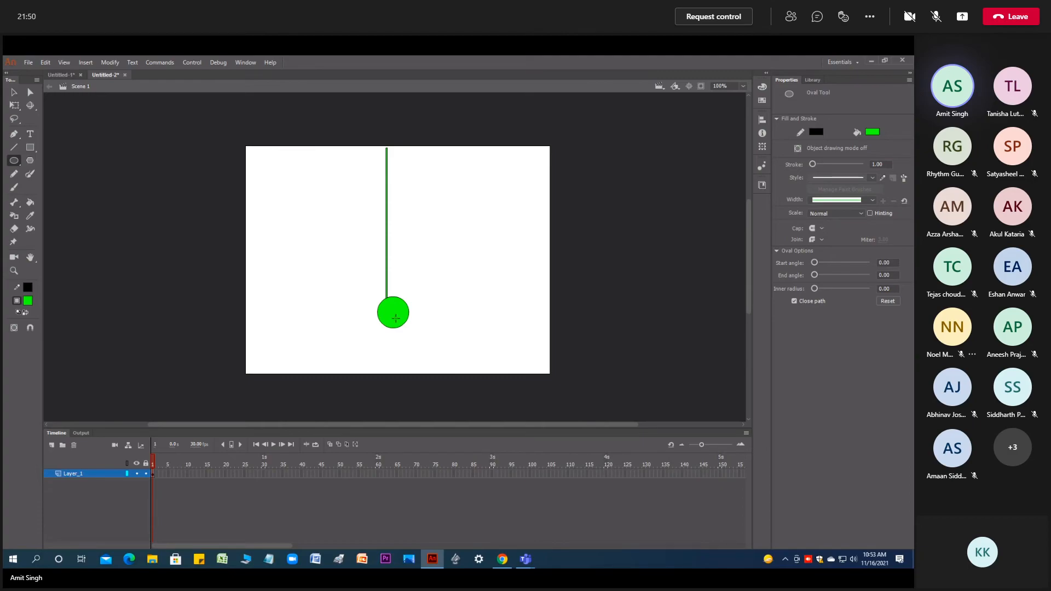
- Centre the green circle under the lower end of the rod and deselect it
key(v)
drag(395, 318, 394, 319)
click(433, 315)
- Select the whole rod and circle and convert them to a graphic symbol named Symbol 1
drag(496, 190, 309, 255)
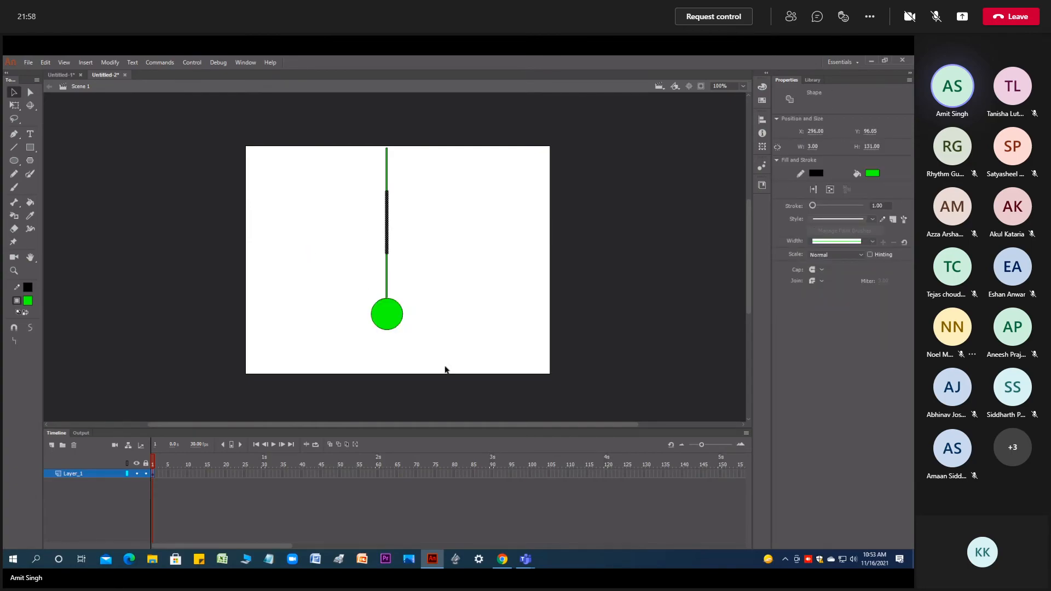
drag(458, 367, 286, 146)
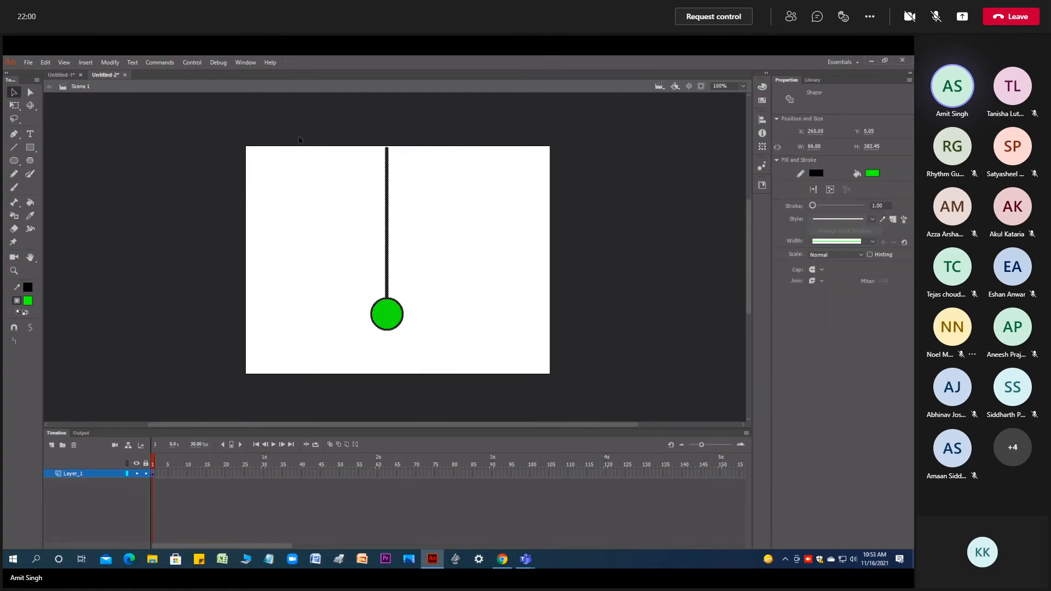
right_click(382, 320)
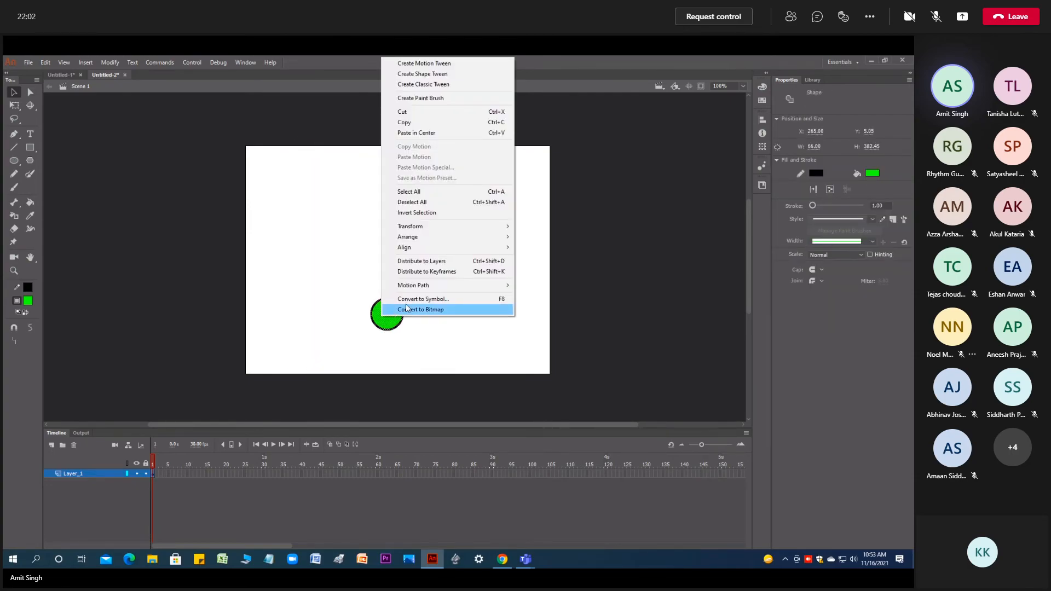
click(411, 300)
click(469, 159)
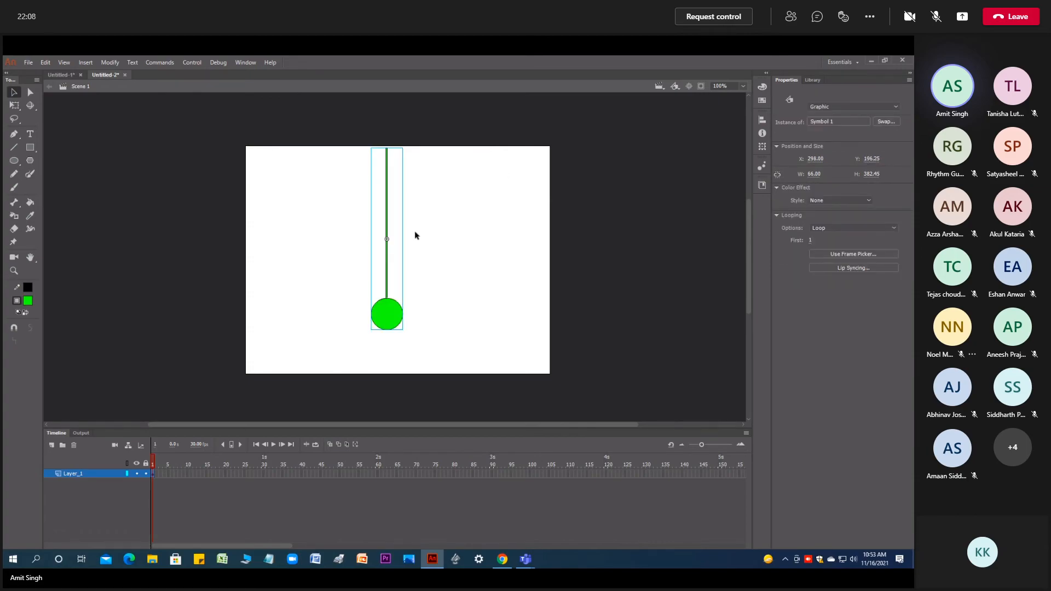
- Try widening the pendulum symbol with Free Transform, and undo the stretch
key(q)
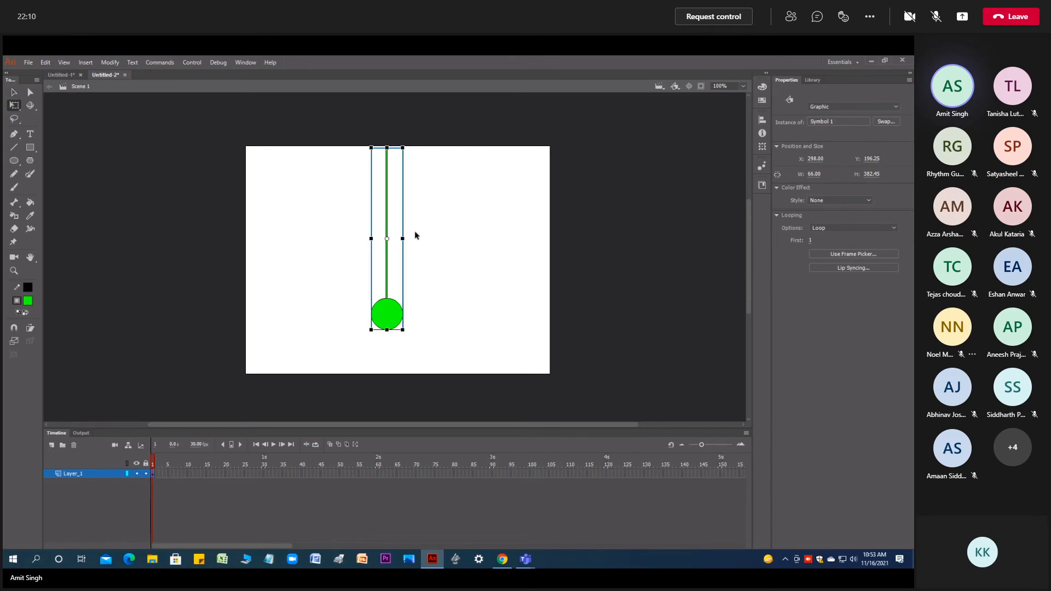
drag(403, 239, 434, 254)
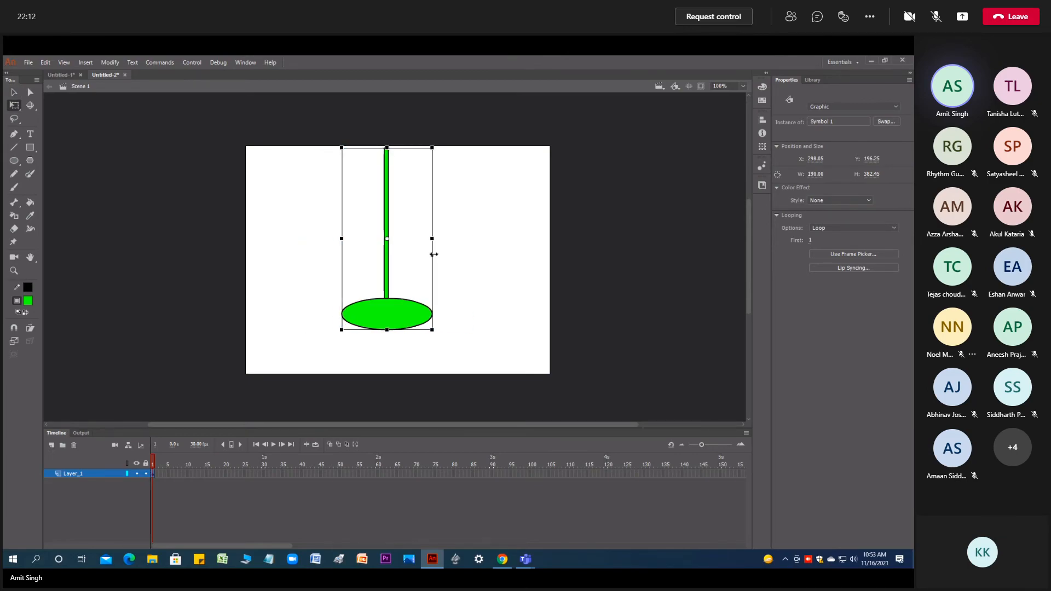
key(ctrl+z)
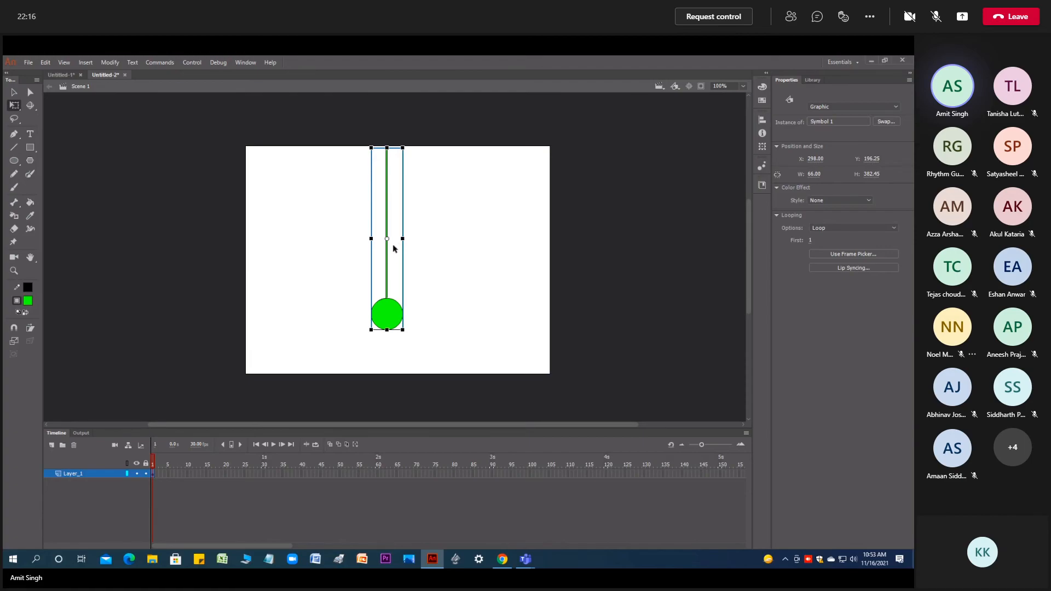
- Rotate the pendulum clockwise about its centre and move its transformation point along the rod, away from the circle
drag(410, 333, 310, 323)
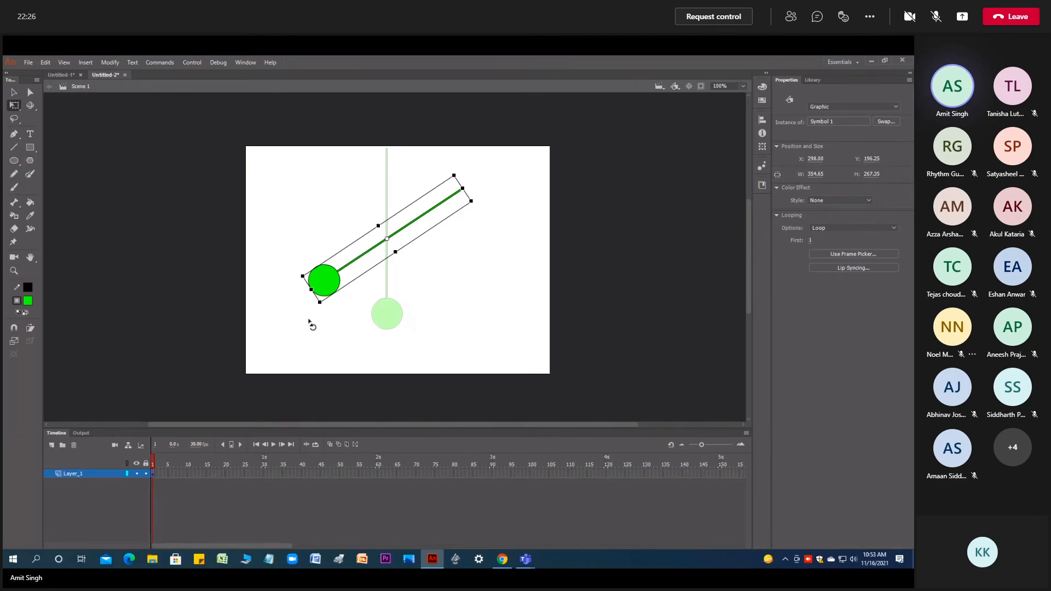
drag(310, 323, 309, 323)
drag(310, 323, 310, 323)
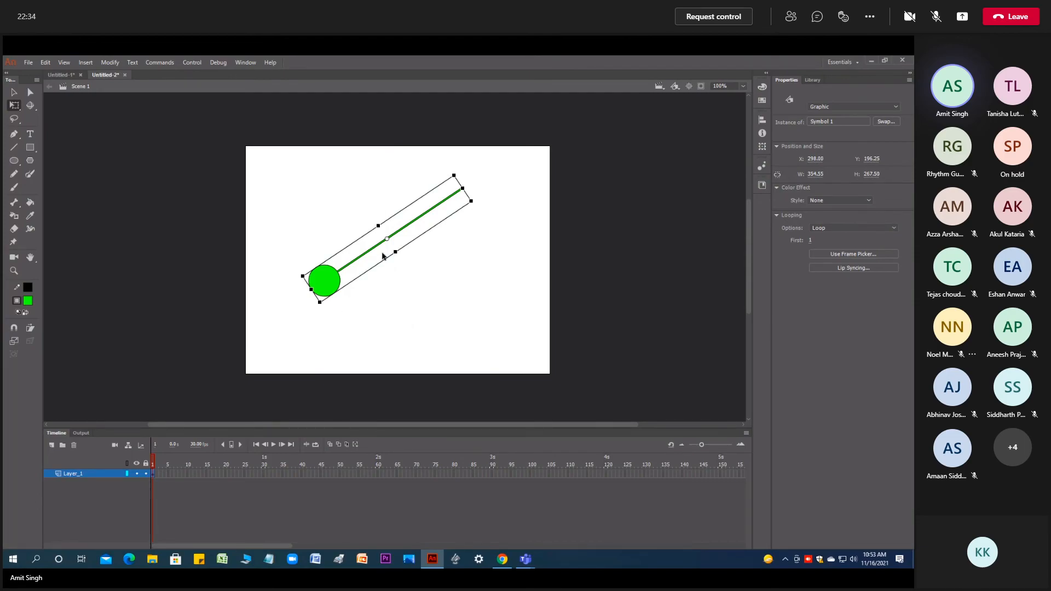
drag(387, 240, 430, 210)
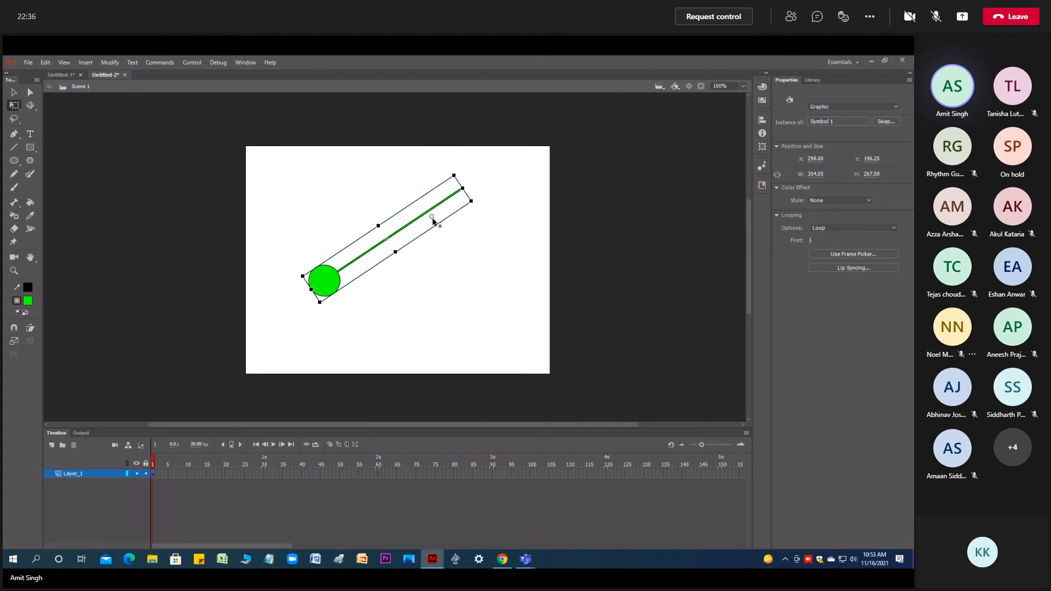